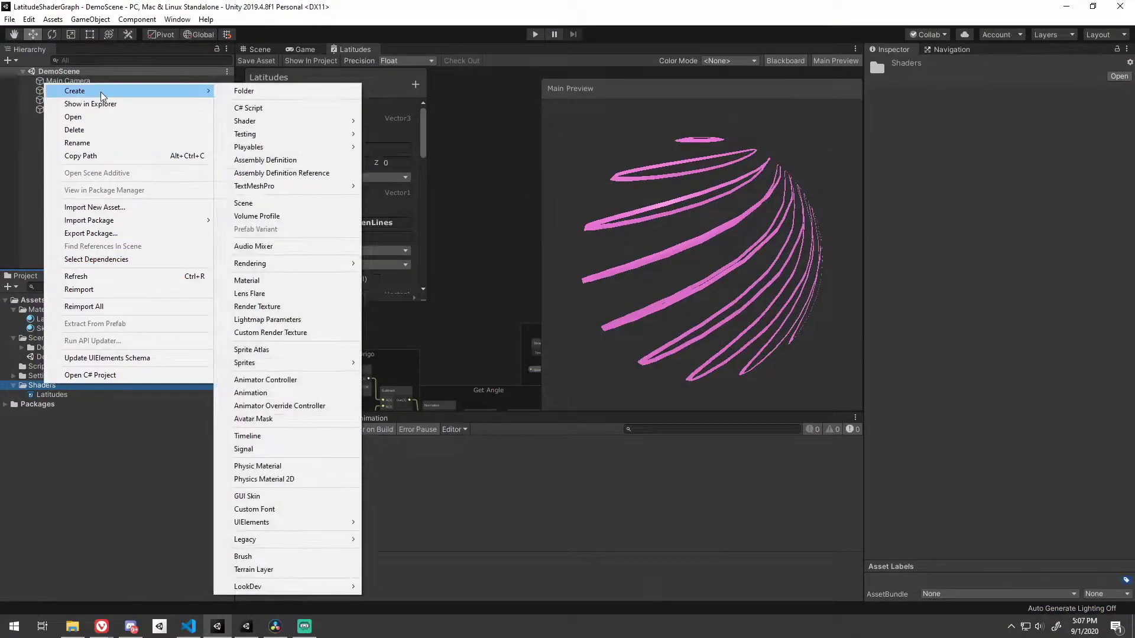
Create a PBR shader graph named Longitudes in the Shaders folder and open it in a maximized editor.
mouse_move(289, 122)
click(416, 217)
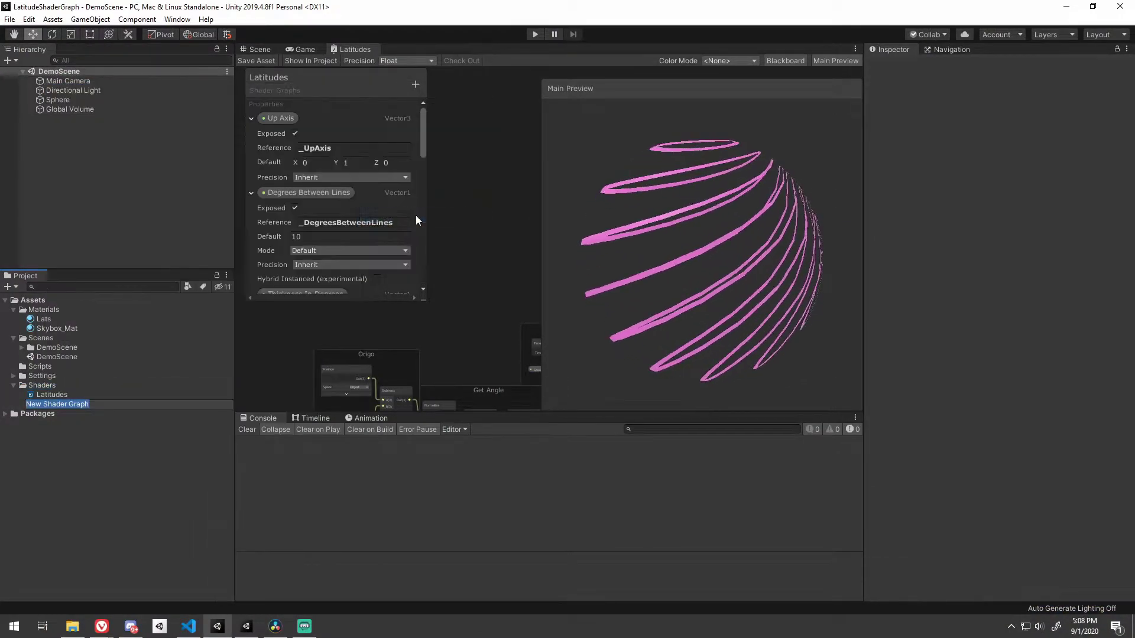
text(Longitudes)
key(Return)
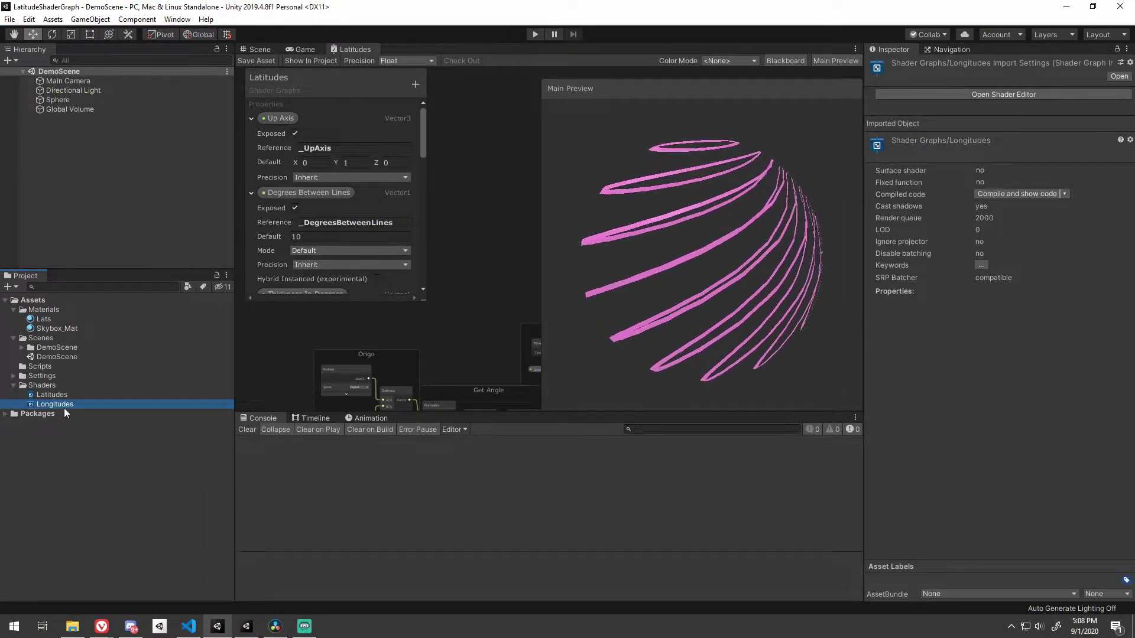
double_click(55, 404)
double_click(412, 49)
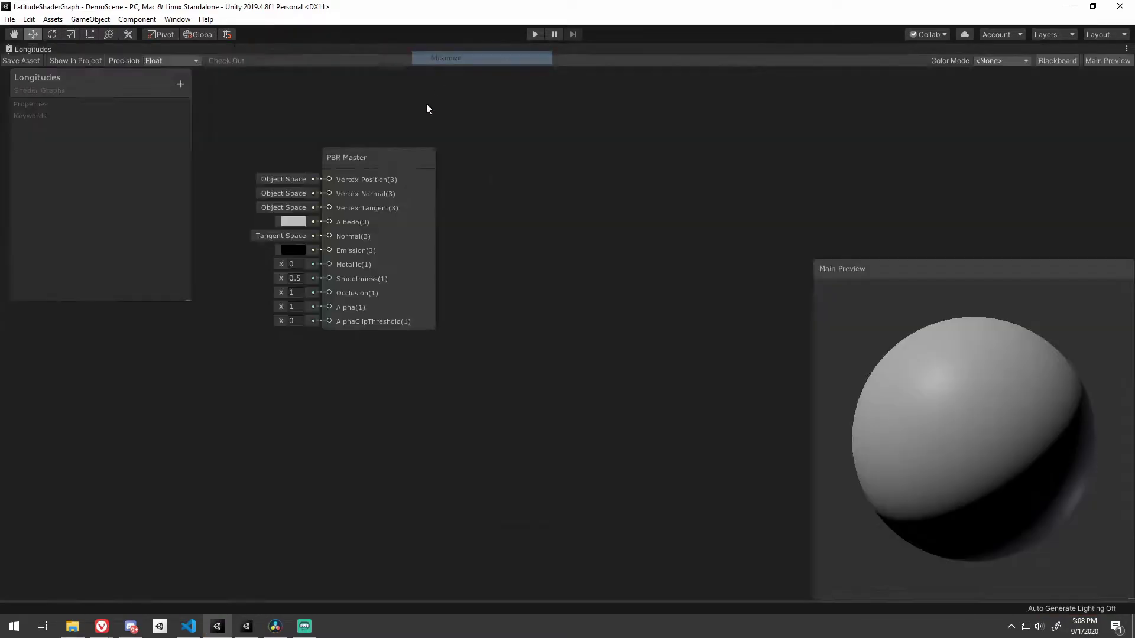
Add a Vector3 property named Up with reference _UpAxis and a default Y value of 1.
click(180, 84)
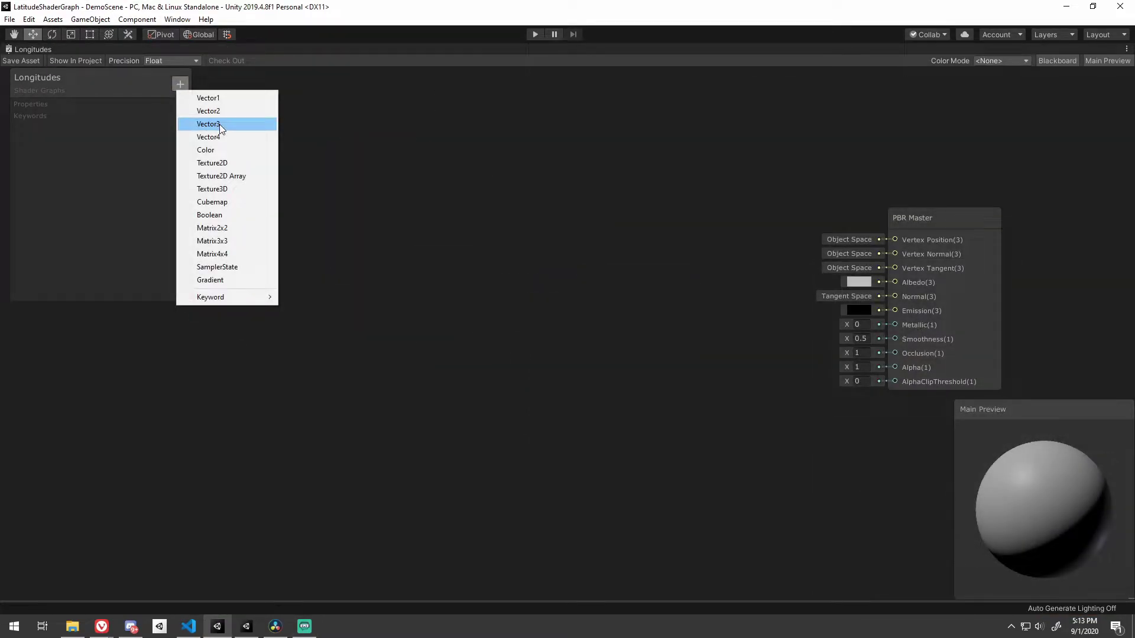
click(219, 124)
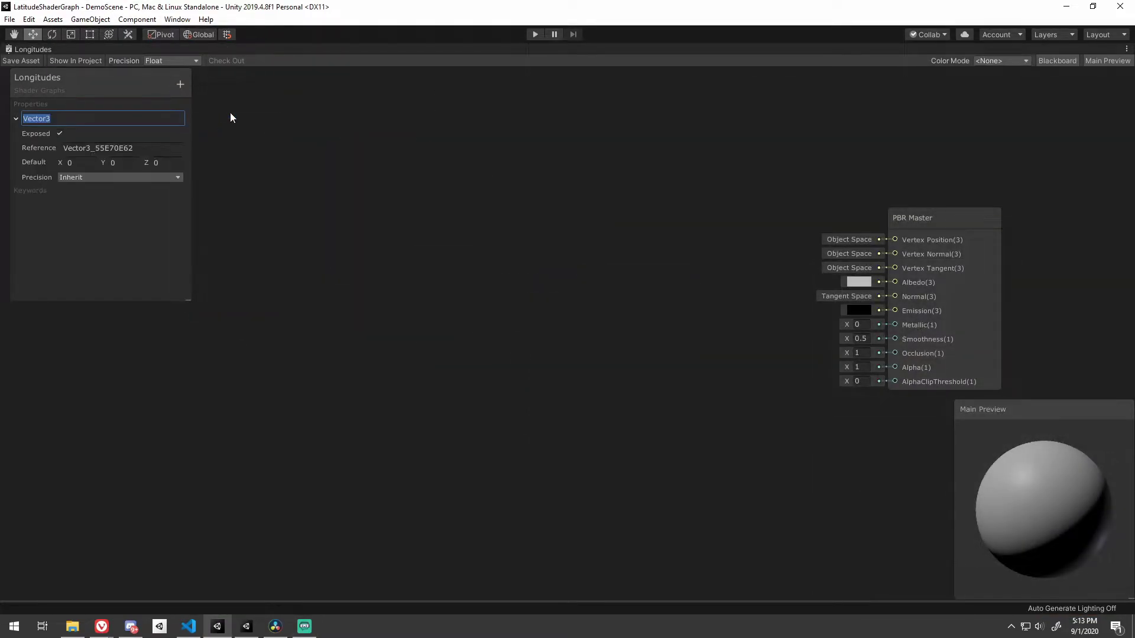
text(Up)
key(Return)
click(118, 162)
text(1)
click(139, 148)
text(_UpAxis)
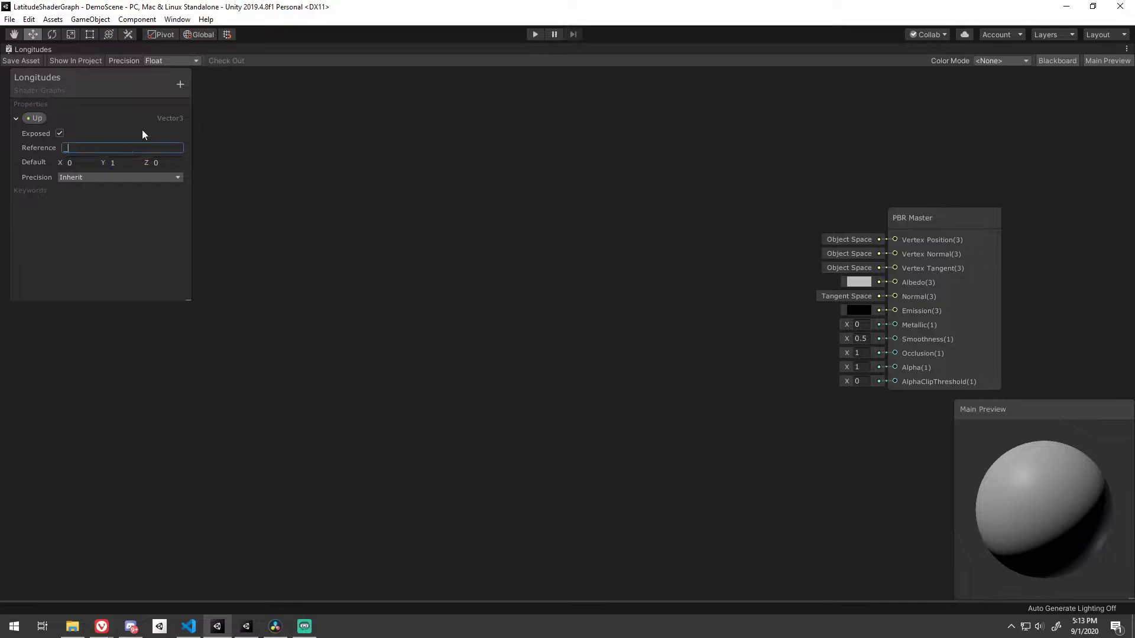
key(Return)
Add a Vector3 property named Meridian with reference _Meridian and a default X value of 1.
click(180, 84)
click(257, 113)
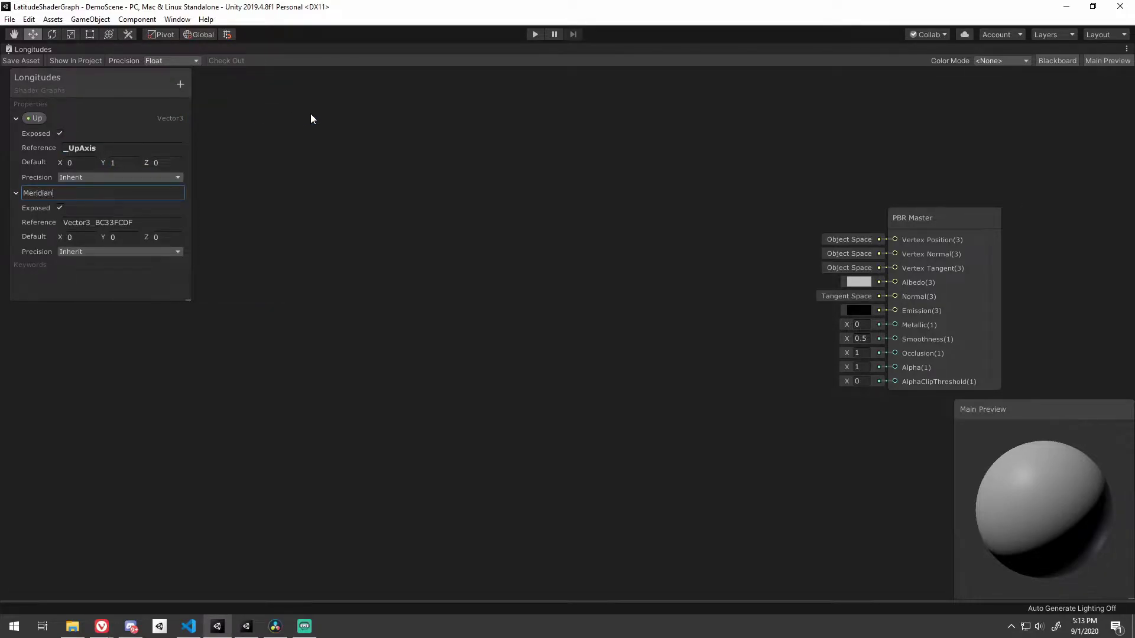
key(Return)
click(110, 220)
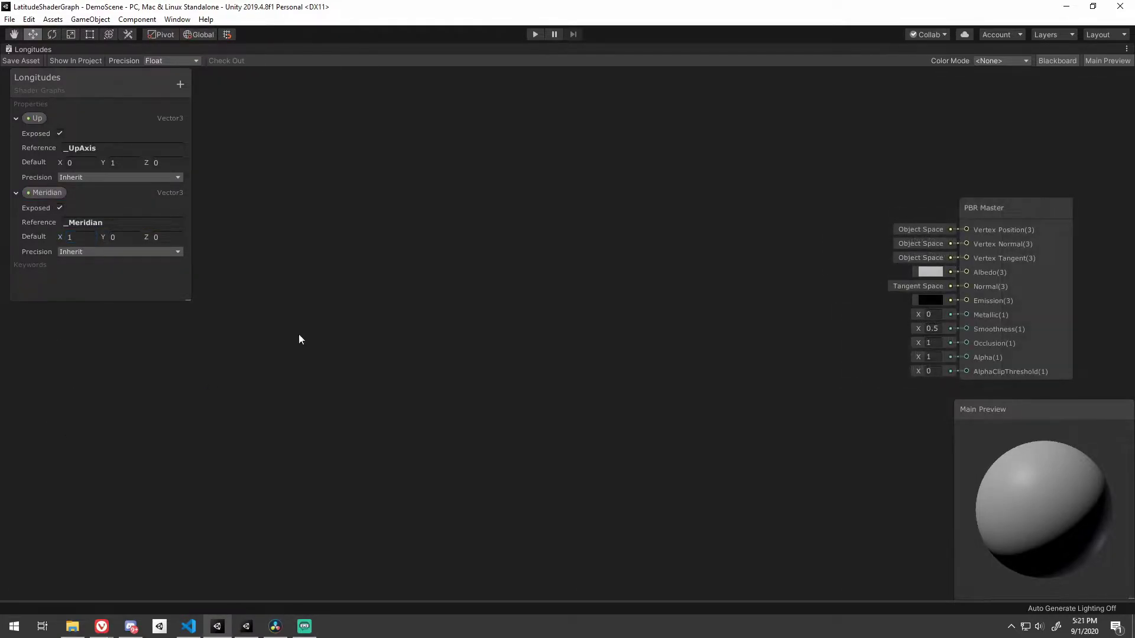
Add a Position node, set its space to Object, and collapse its preview.
key(space)
text(position)
key(Return)
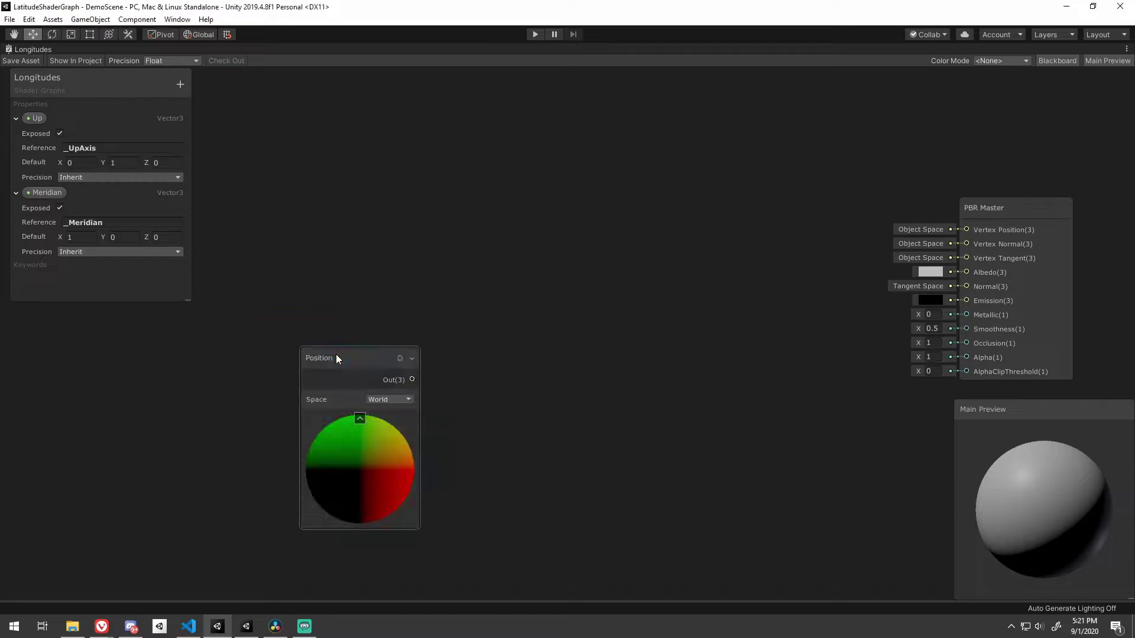
click(390, 400)
click(415, 409)
click(360, 419)
Feed the Position output into input A of a new Subtract node.
drag(343, 361, 438, 345)
text(sub)
click(402, 369)
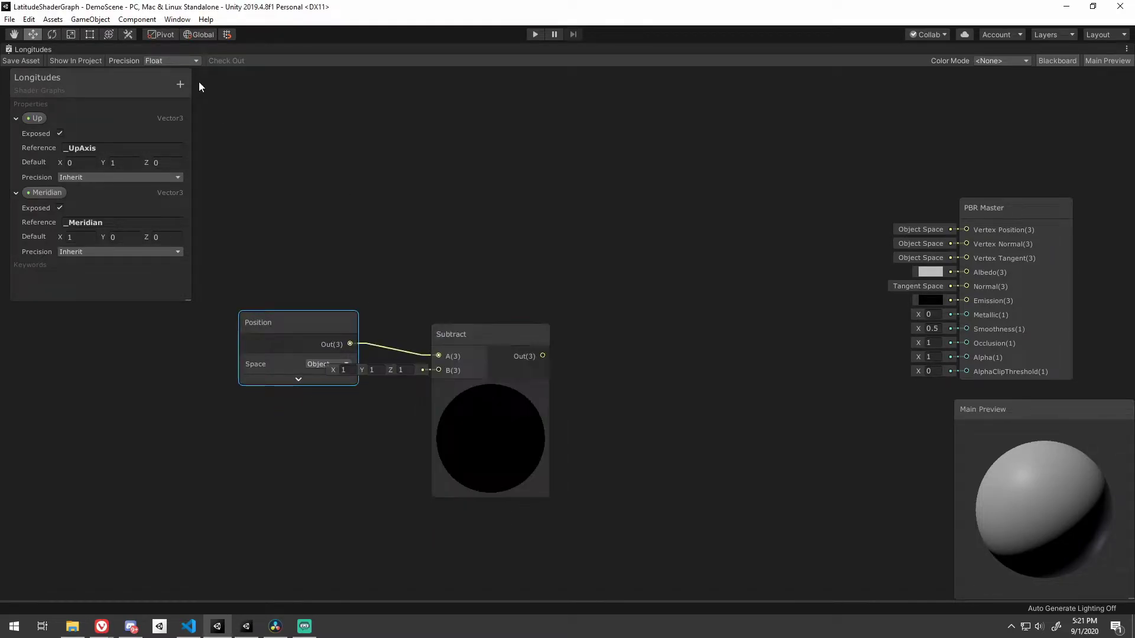
Add a Vector3 property named Origo with the reference _origo.
click(180, 84)
click(220, 131)
text(Origo)
key(Return)
click(94, 297)
text(_origo)
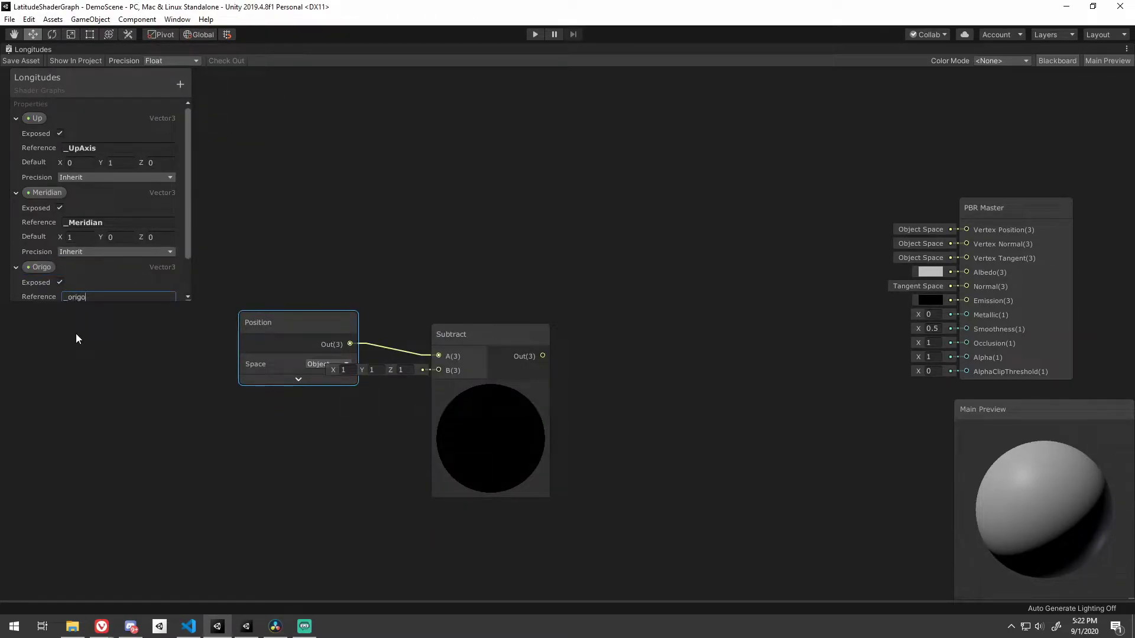
key(Return)
Place the Origo property in the graph and connect it to input B of the Subtract node.
drag(41, 267, 327, 467)
click(413, 345)
drag(413, 345, 396, 349)
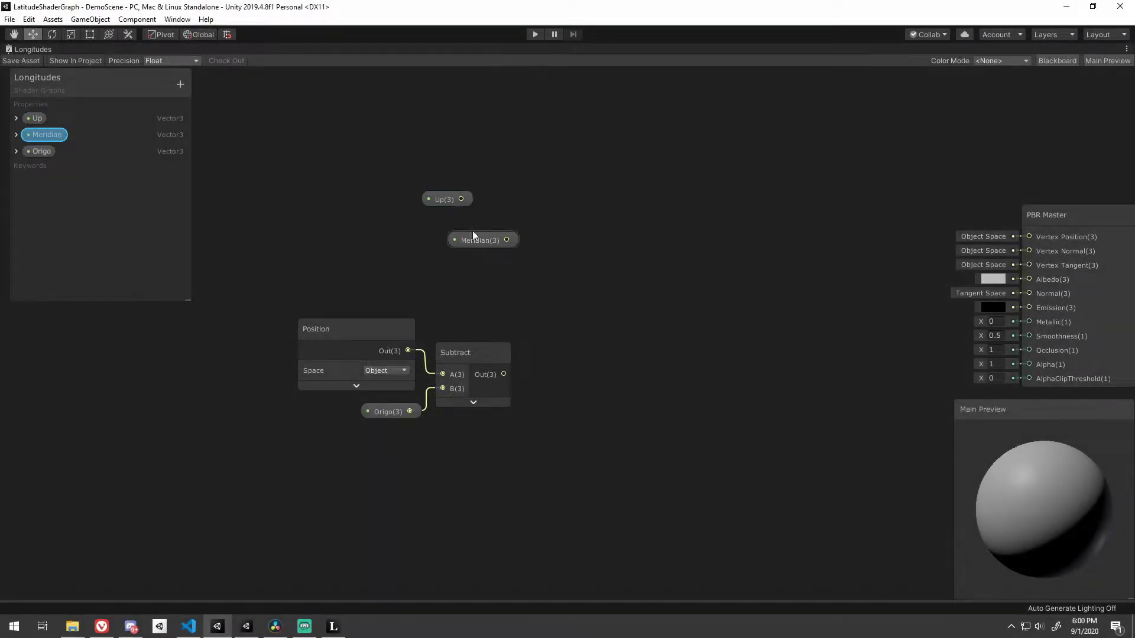
Feed the Up and Meridian properties into inputs A and B of a new Cross Product node.
drag(473, 232, 430, 231)
drag(461, 199, 559, 184)
text(cross)
key(Return)
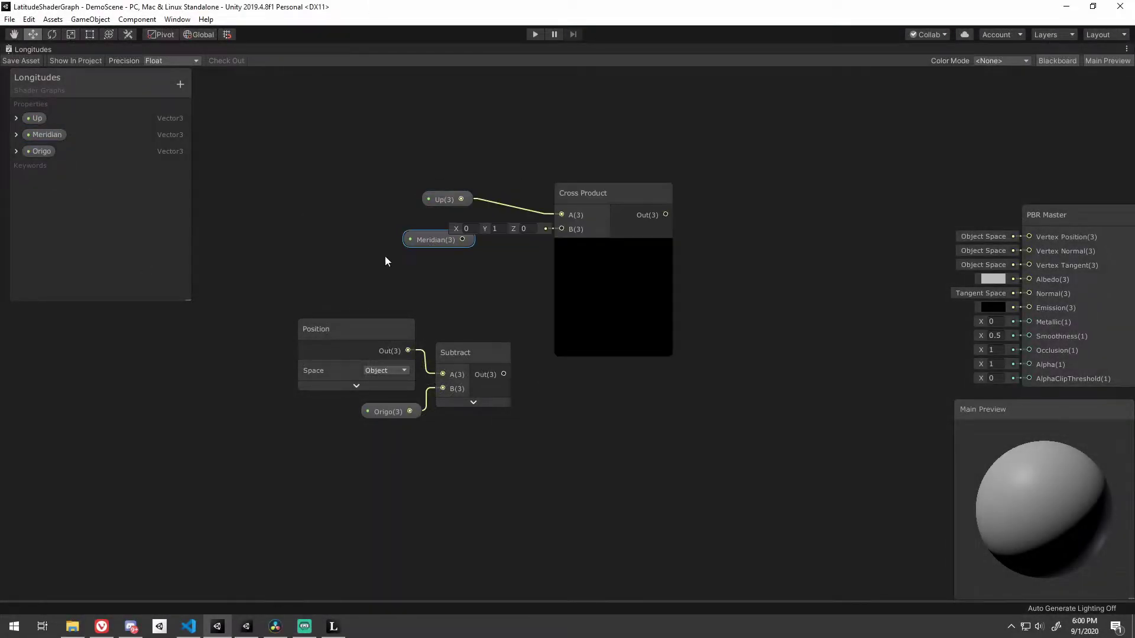
drag(462, 239, 594, 372)
Duplicate the Cross Product node and connect Up to the copy's input A and the Subtract output to input B.
click(594, 196)
key(ctrl+d)
click(622, 426)
click(612, 245)
drag(461, 198, 567, 394)
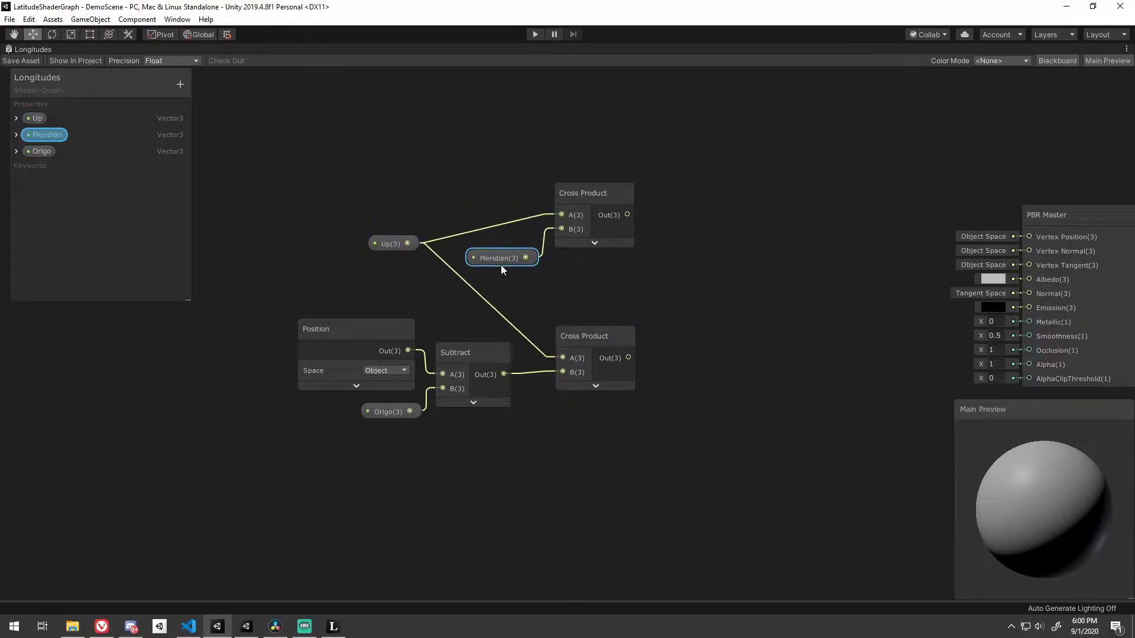
Add a Normalize node after the Cross Product of Up and Meridian, with its preview collapsed.
drag(627, 214, 662, 210)
text(normal)
click(661, 358)
click(714, 241)
Add a second Normalize node after the Cross Product fed by Up and Subtract, with its preview collapsed.
drag(628, 358, 655, 348)
text(n)
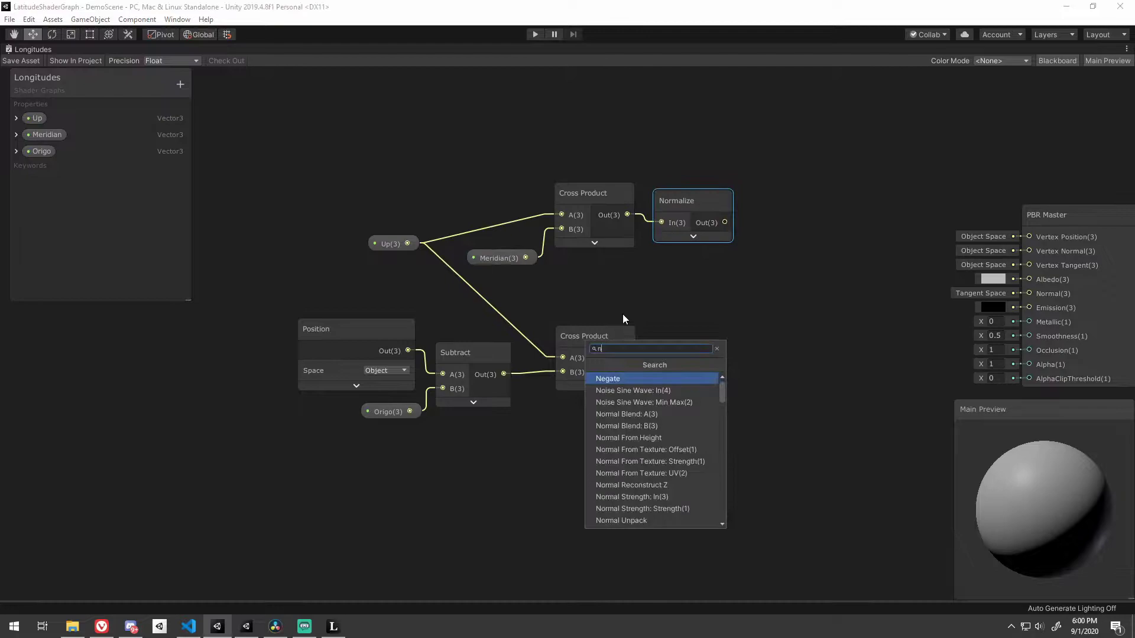
text(ormalize)
key(Return)
click(708, 380)
click(687, 200)
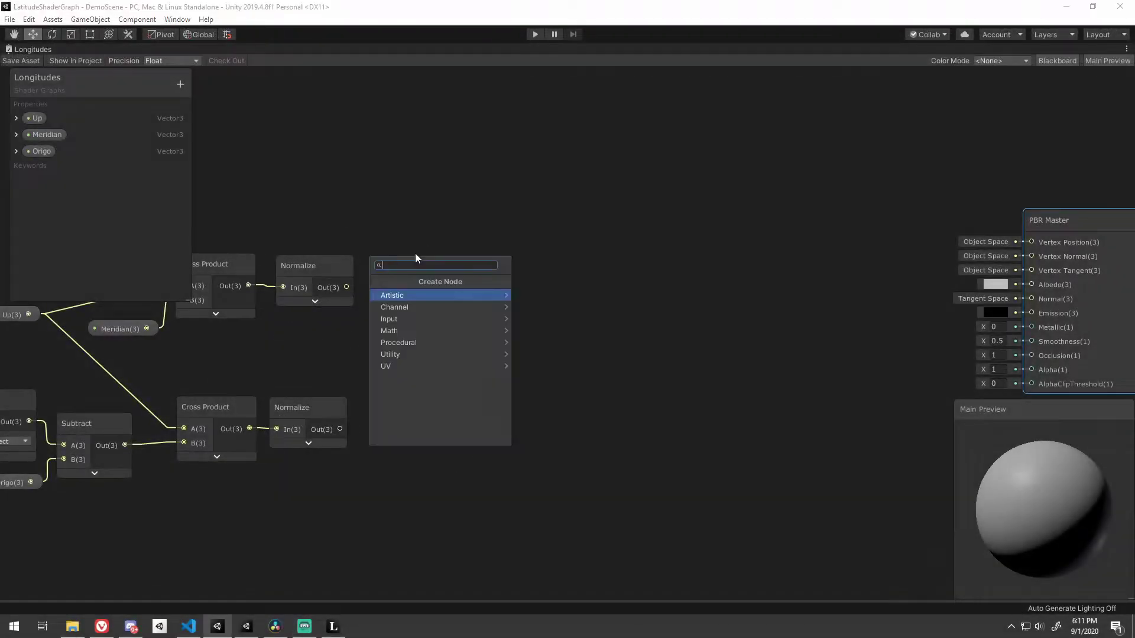
Feed both Normalize outputs into a new Dot Product node and collapse its preview.
key(Return)
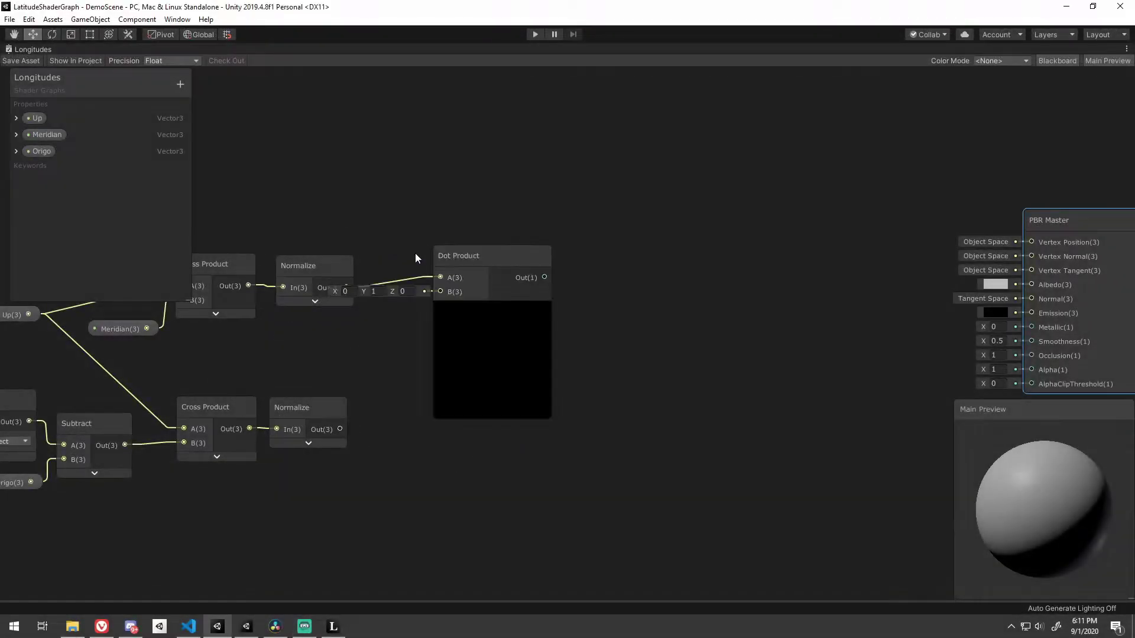
mouse_move(340, 429)
mouse_down()
mouse_move(444, 294)
mouse_move(439, 324)
mouse_move(401, 326)
mouse_up()
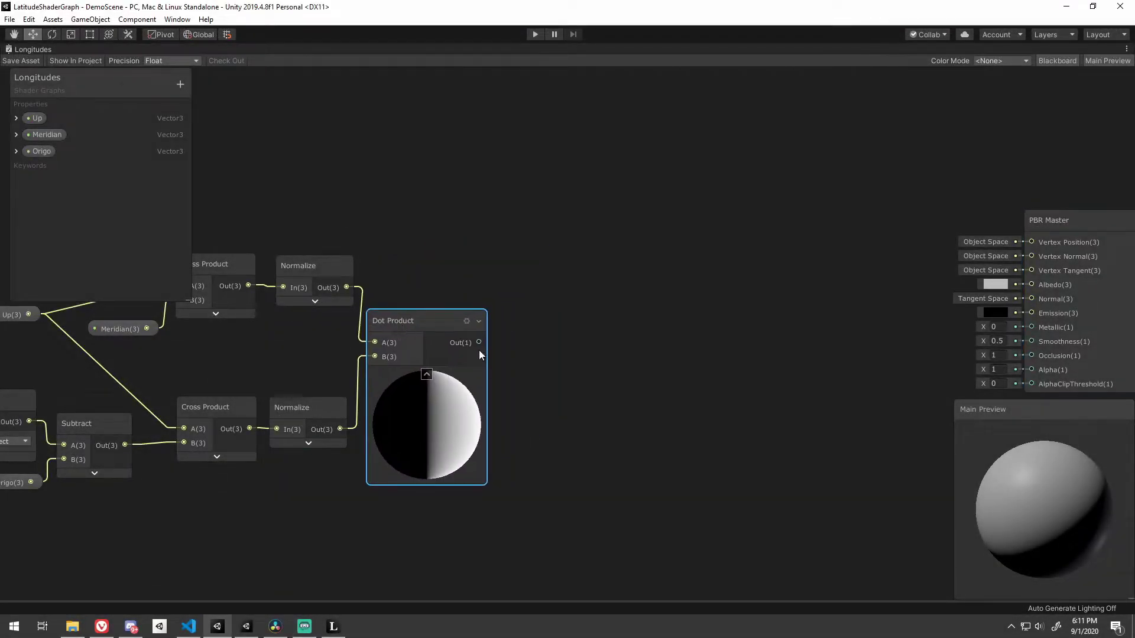
click(427, 374)
Chain an Arccosine node and a Radians To Degrees node after the Dot Product, collapsing their previews.
text(arc)
drag(480, 341, 633, 323)
click(453, 373)
click(533, 369)
text(rad)
click(626, 347)
click(681, 352)
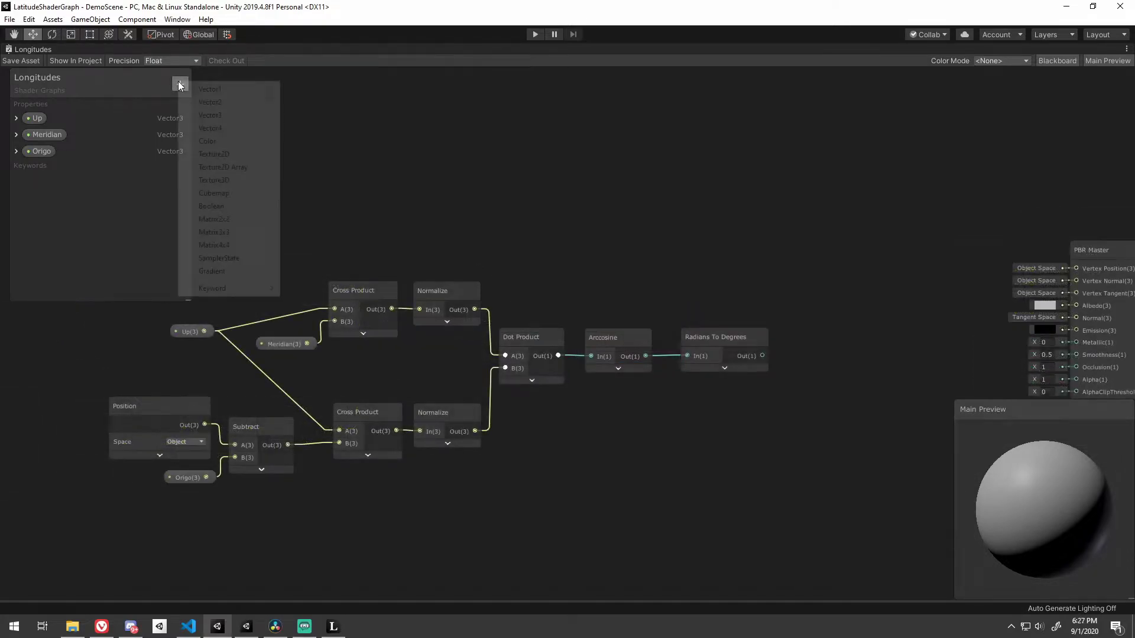
Add a Vector1 property named Degrees Between Longs with reference _DegreesBetweenLongs and a default of 20.
click(220, 93)
text(Degrees Between Long)
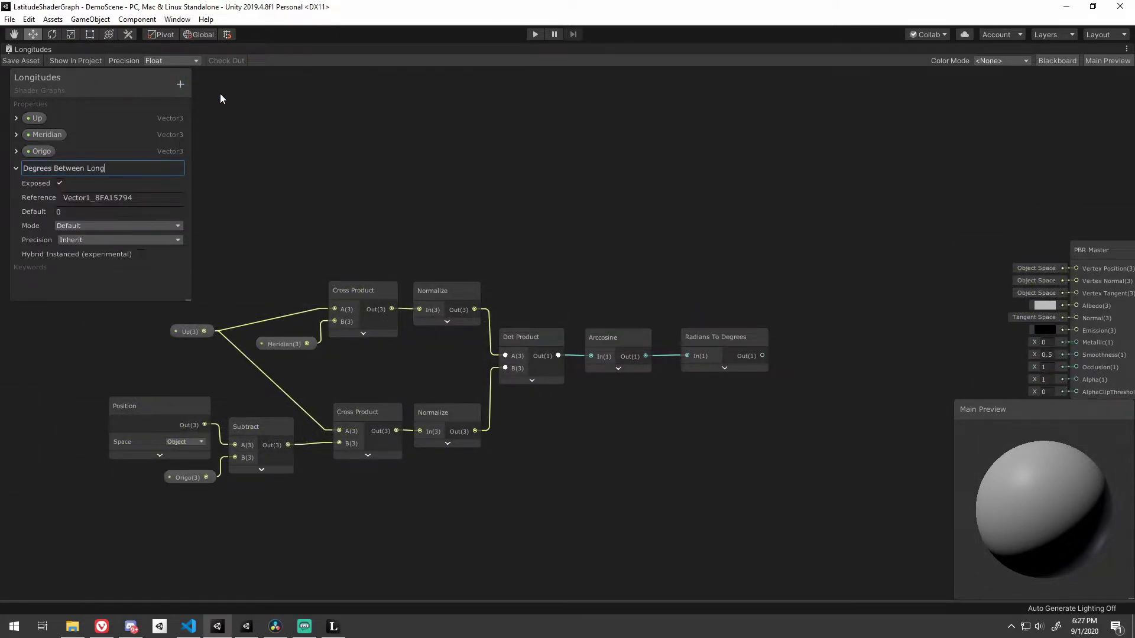
text(s)
key(Return)
click(94, 212)
click(95, 199)
text(_DegreesBetweenLongs)
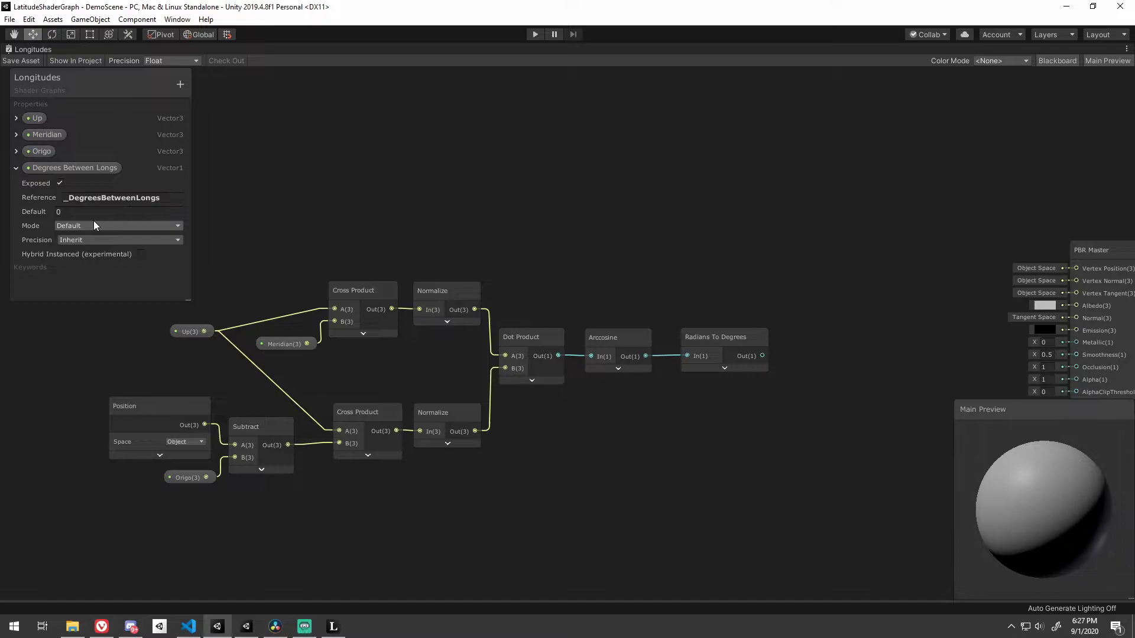
key(Tab)
text(20)
Place the Degrees Between Longs property in the graph and save the Longitudes asset.
drag(57, 167, 681, 249)
middle_drag(680, 249, 484, 292)
click(27, 61)
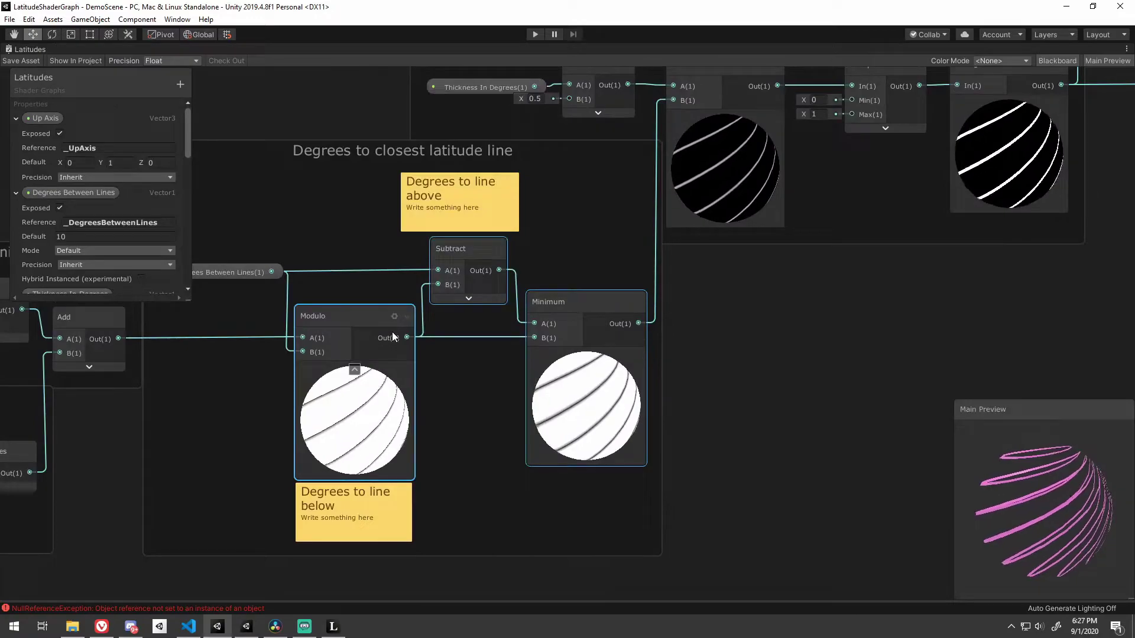
Convert the Modulo, Subtract and Minimum nodes of the Latitudes graph to a sub-graph named DegreesToClosestLine and open it.
right_click(392, 331)
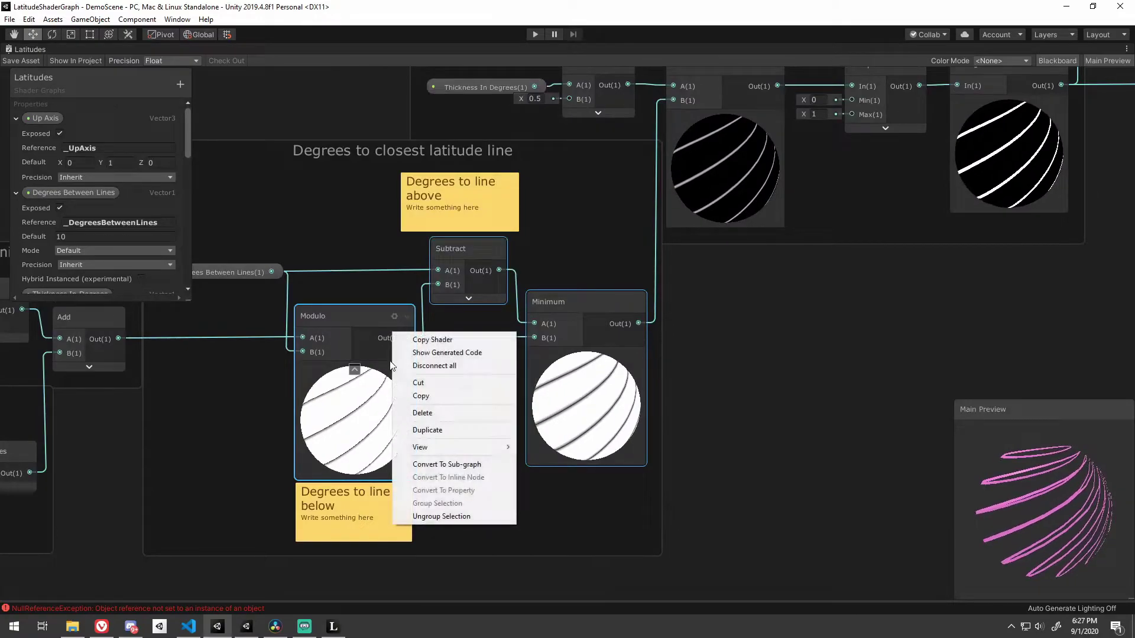
click(447, 464)
text(DegreesToClosesLine.shadersubgraph)
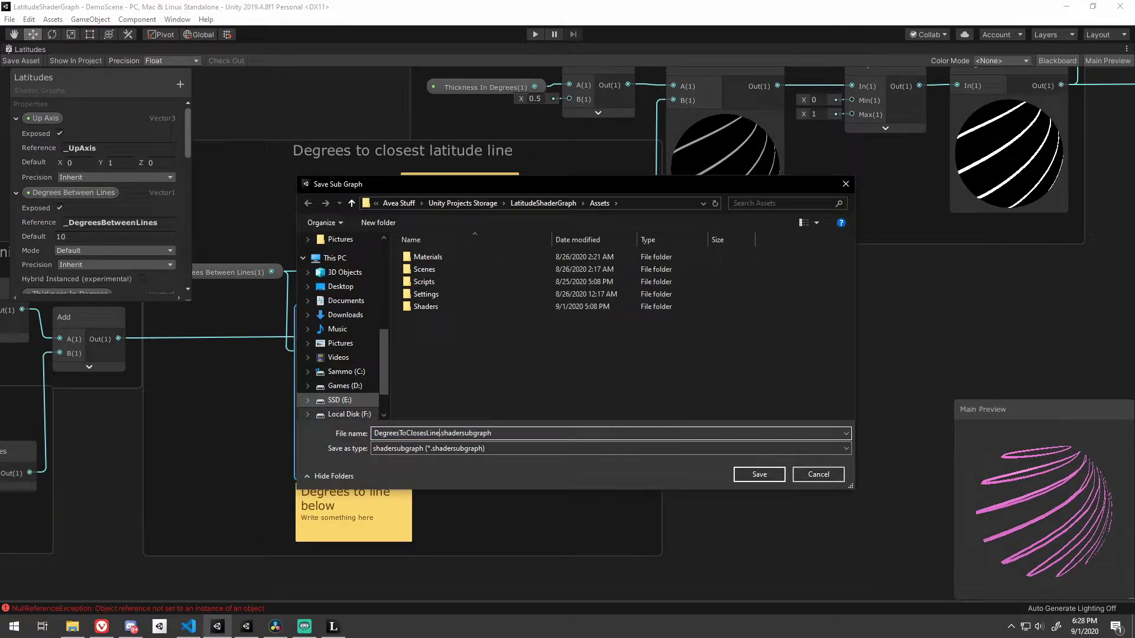
key(Return)
double_click(489, 258)
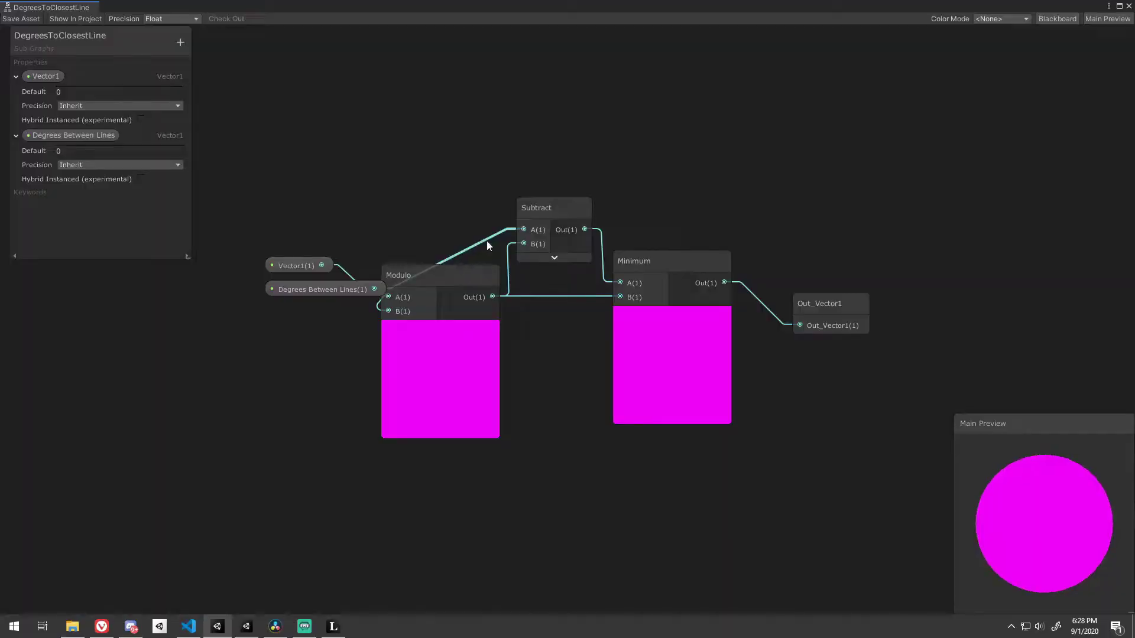
In the DegreesToClosestLine sub-graph, tidy the input and output nodes and rename the Vector1 property as Angle In.
click(312, 302)
drag(352, 265, 363, 227)
drag(364, 295, 355, 296)
middle_drag(827, 331, 681, 341)
drag(738, 317, 729, 276)
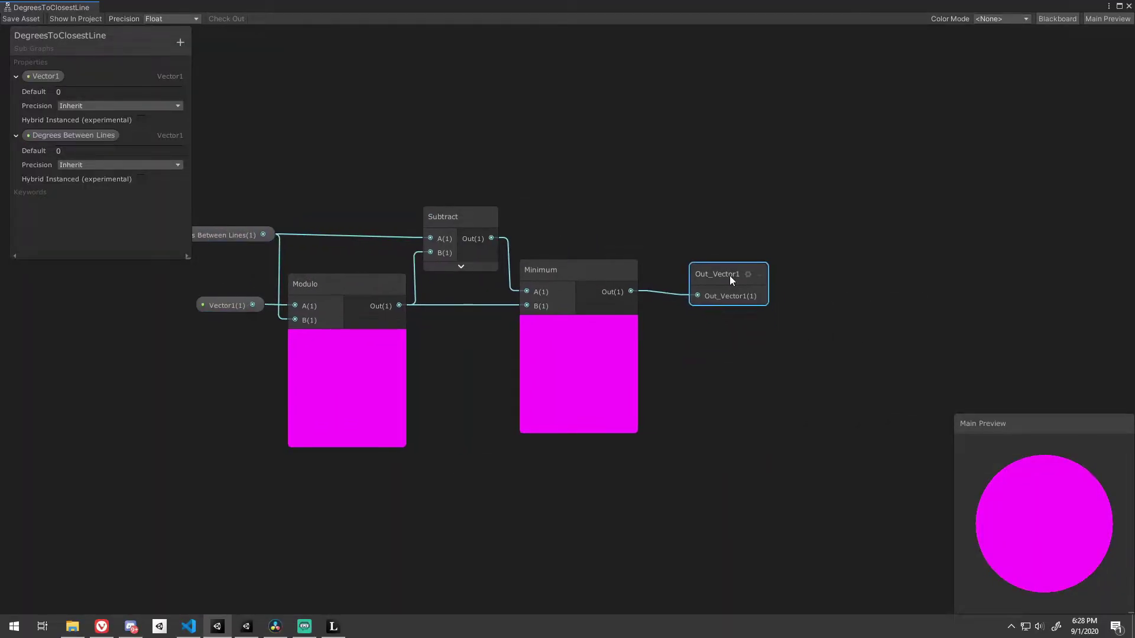
middle_drag(354, 230, 539, 251)
click(393, 261)
click(77, 150)
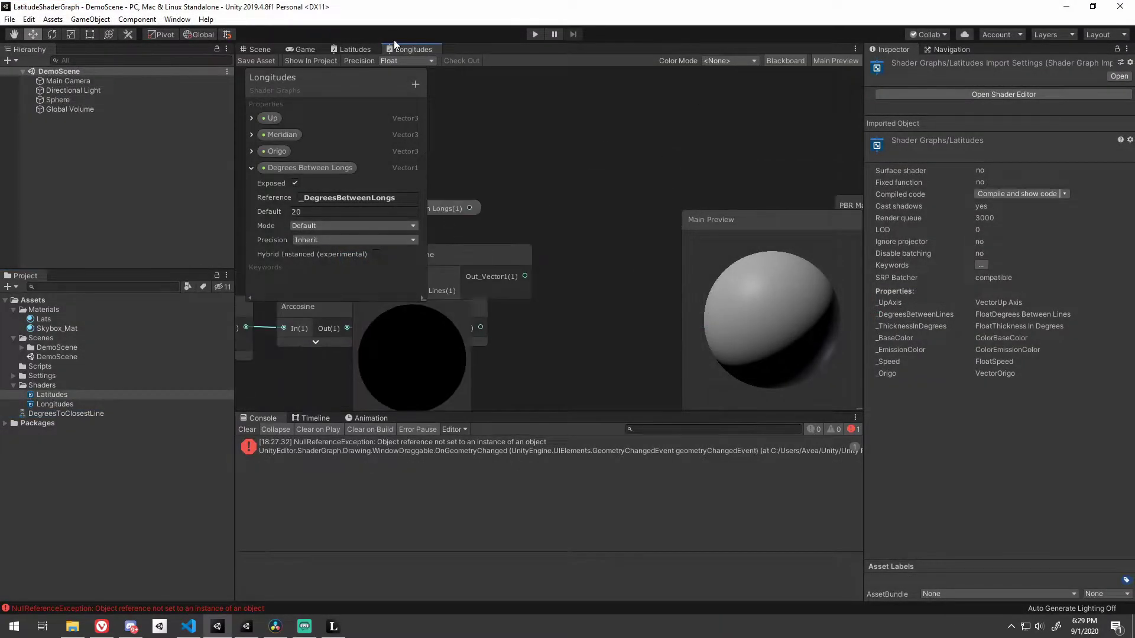
In Longitudes, connect Radians To Degrees to Angle In and Degrees Between Longs to Degrees Between Lines on the DegreesToClosestLine node.
key(shift+space)
drag(542, 241, 733, 237)
middle_drag(734, 237, 642, 282)
drag(486, 277, 484, 271)
drag(568, 250, 527, 329)
drag(399, 208, 380, 376)
middle_drag(377, 383, 310, 373)
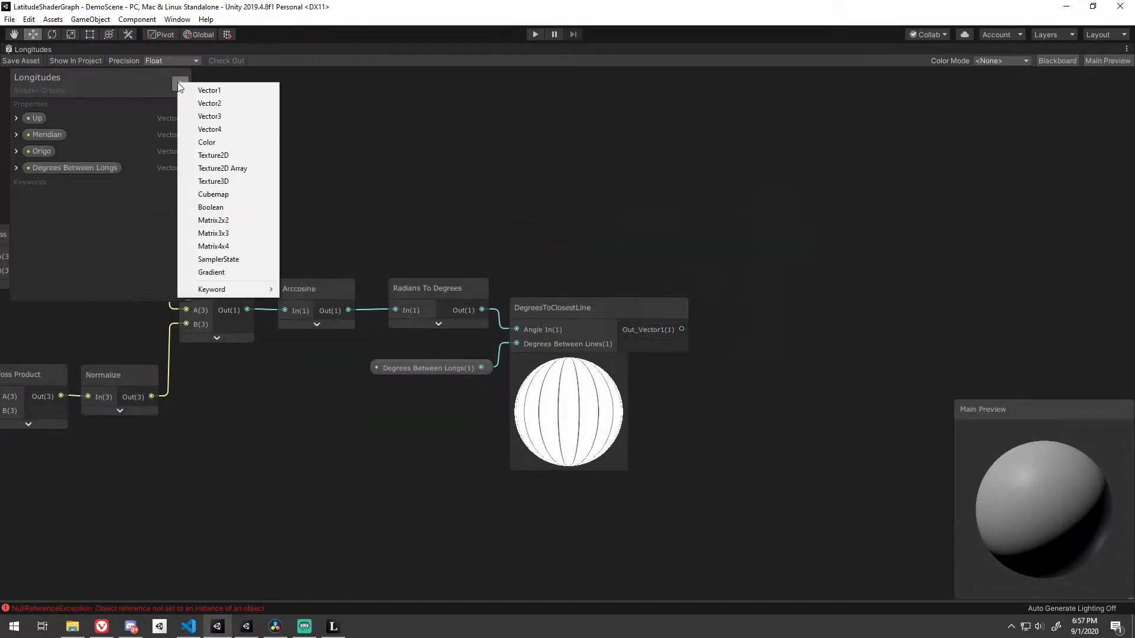
Add a Vector1 property named Thickness In Degrees to the Longitudes graph.
click(248, 88)
text(Thickness 1n Degrees)
key(Return)
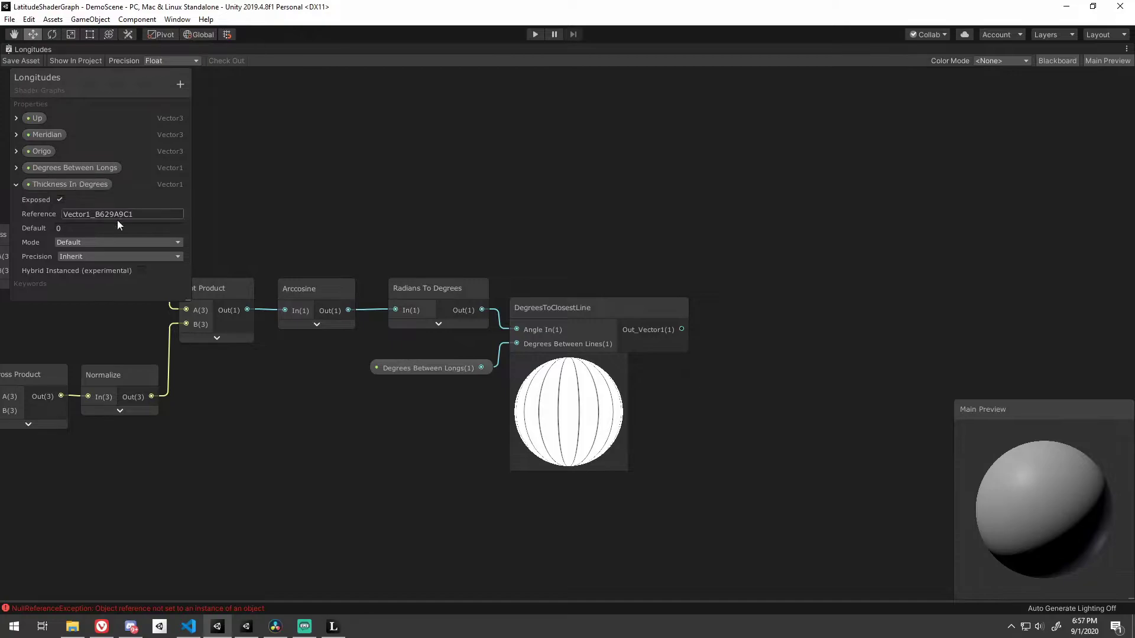
Give Thickness In Degrees the reference _Thickness and a default of 1, and place it in the graph.
text(_thickness)
key(BackSpace)
key(BackSpace)
key(BackSpace)
key(BackSpace)
key(BackSpace)
key(BackSpace)
key(BackSpace)
key(BackSpace)
key(BackSpace)
text(Thickness)
click(83, 229)
text(1)
drag(70, 184, 613, 205)
middle_drag(651, 248, 533, 261)
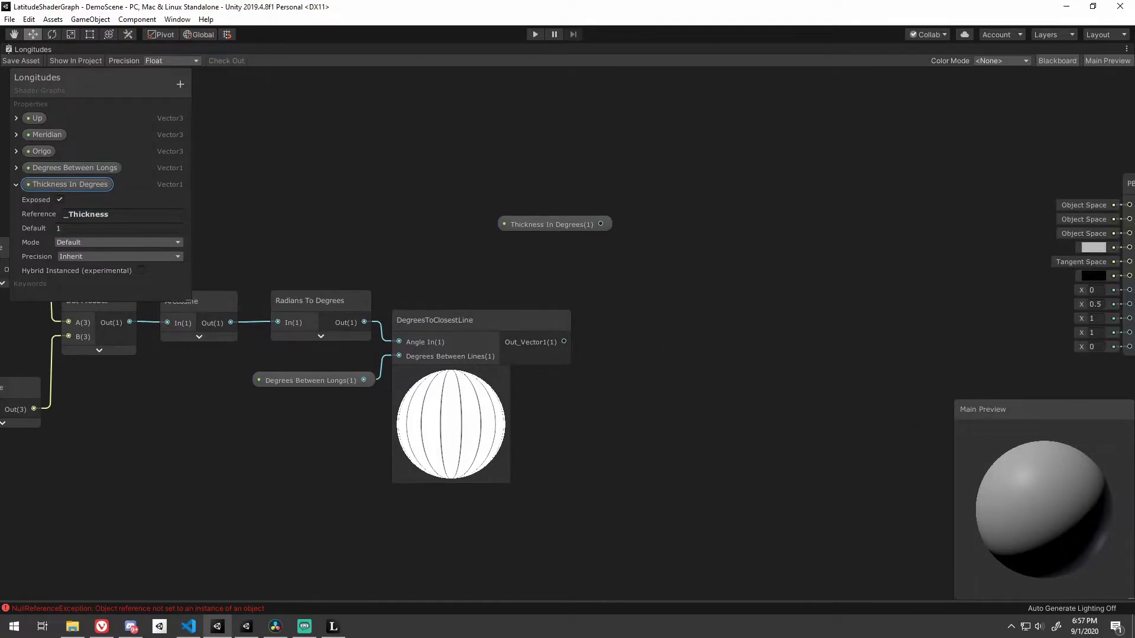
Convert the Multiply, Subtract, Clamp and Ceiling nodes in the Latitudes Thickness group to a sub-graph named Thickness.
double_click(39, 50)
double_click(355, 49)
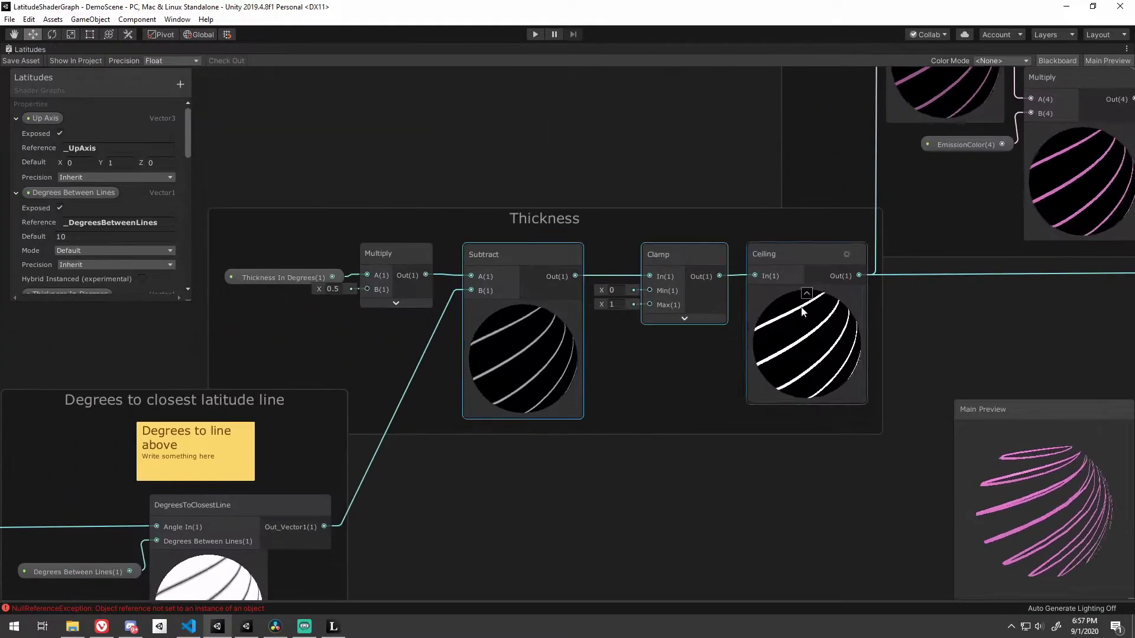
right_click(538, 352)
click(619, 483)
text(Thickness)
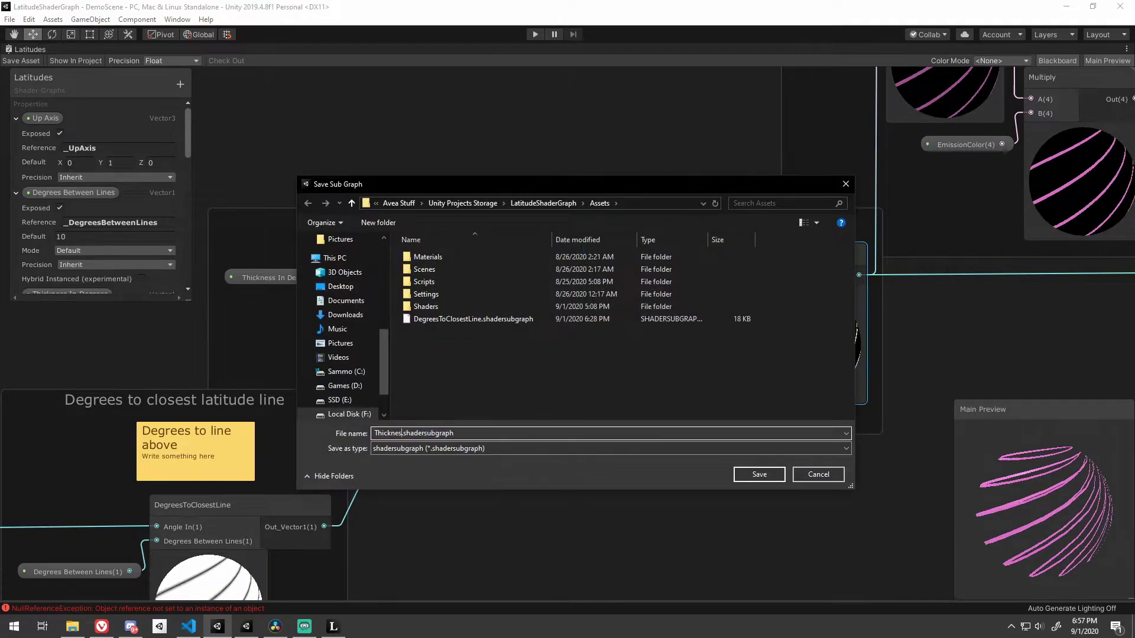
key(Return)
Open the Thickness sub-graph, line up its output node with the Ceiling node, and save and close it.
double_click(590, 224)
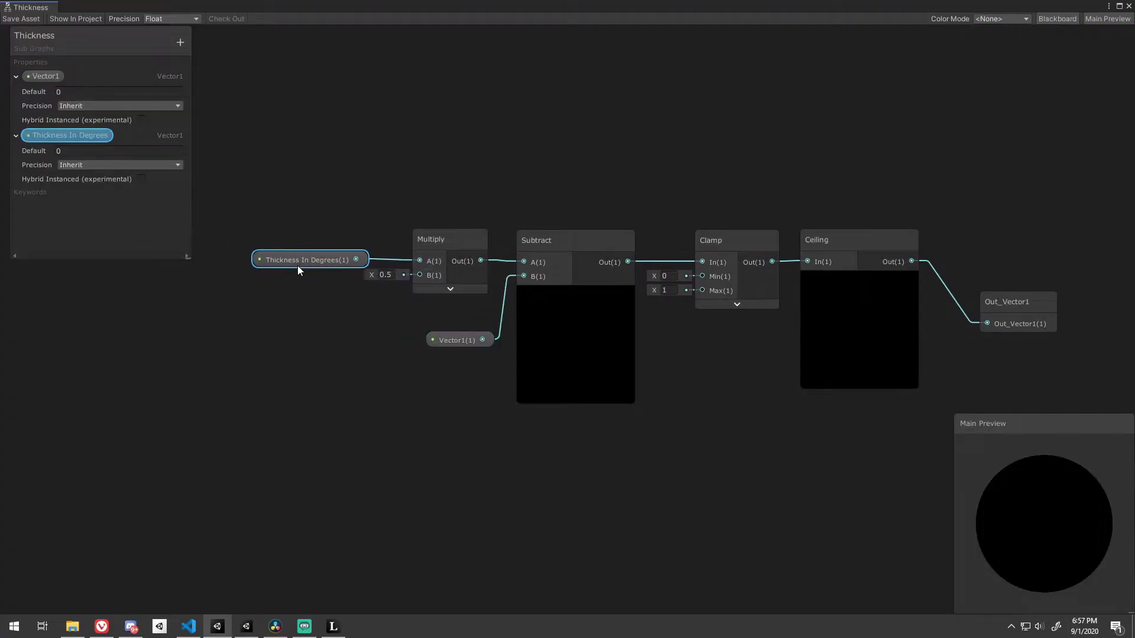
middle_drag(438, 342, 235, 355)
drag(806, 312, 794, 251)
middle_drag(367, 177, 644, 181)
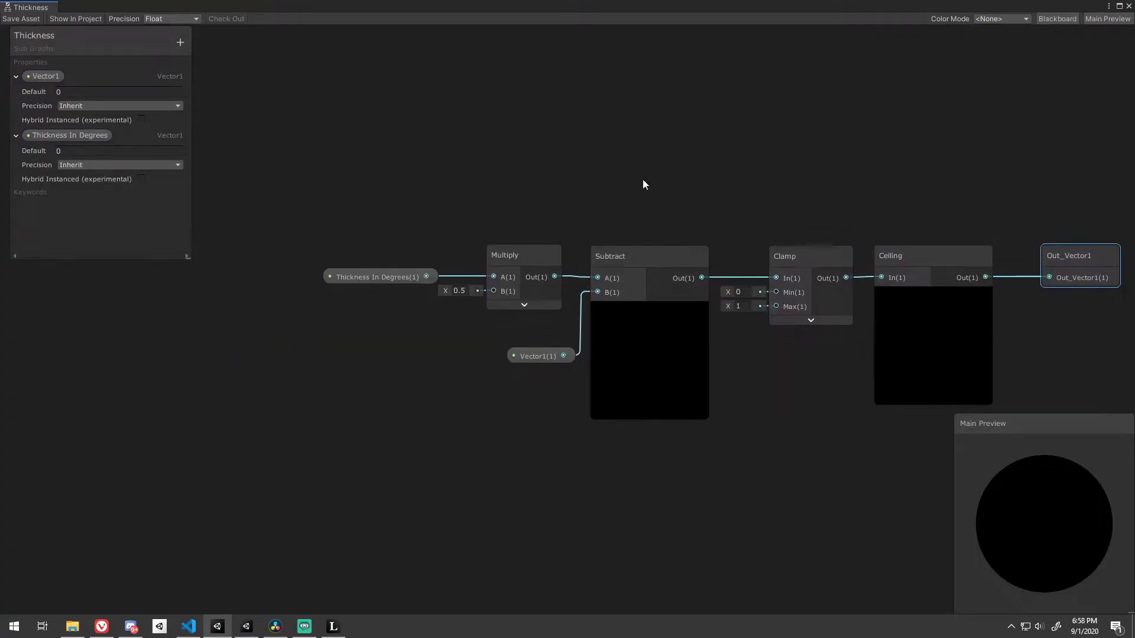
click(22, 18)
middle_click(30, 8)
Restore the Latitudes window from its maximized state and switch to the Longitudes graph.
right_click(26, 48)
click(90, 56)
click(413, 50)
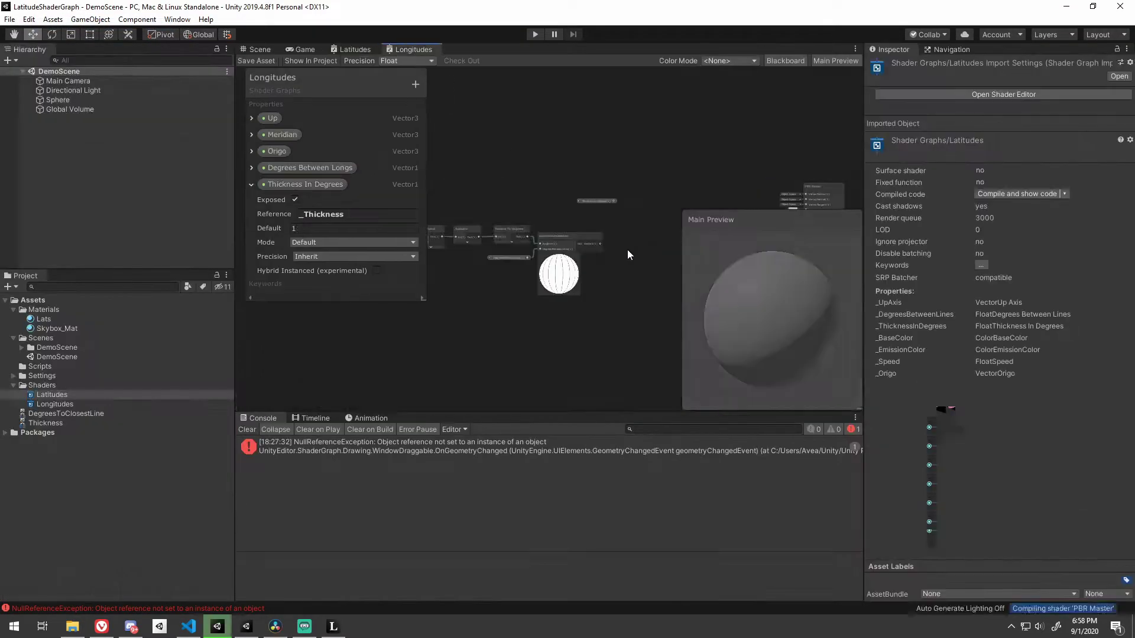
Maximize the Longitudes graph and add a color property BaseColor with reference _BaseColor and a blue default.
key(shift+space)
scroll(511, 201, up, 5)
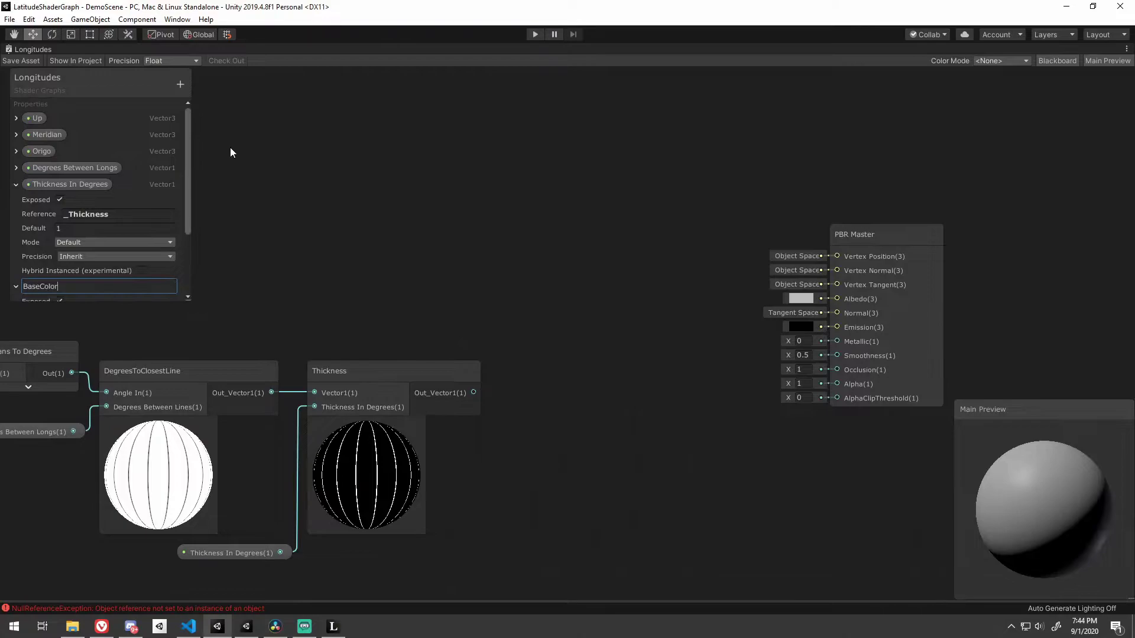
key(Return)
click(120, 241)
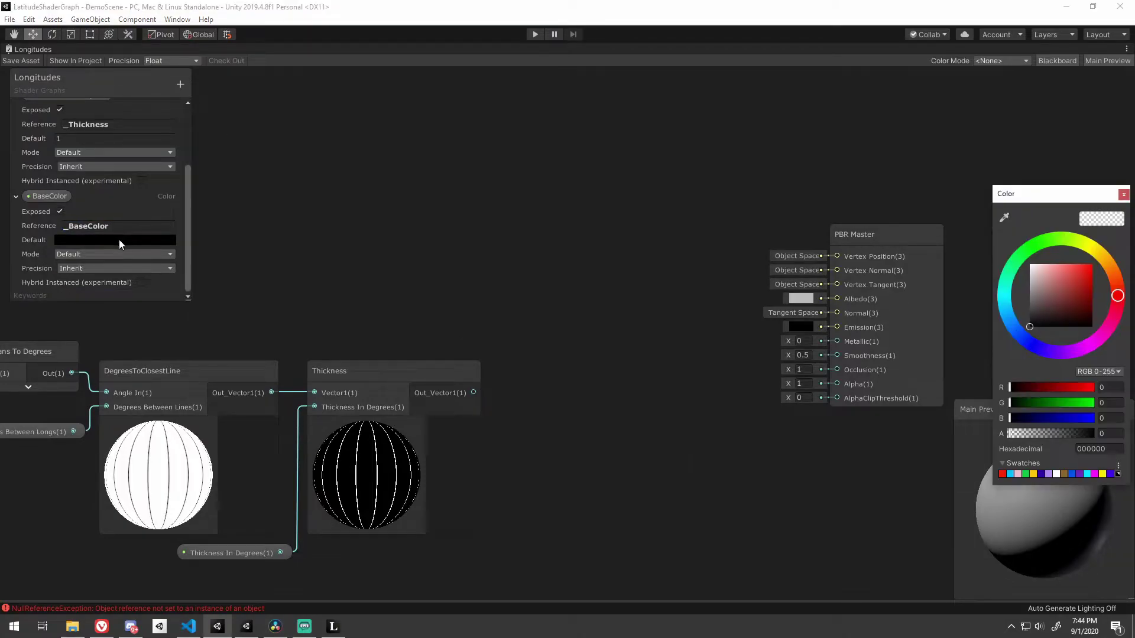
click(1029, 347)
click(91, 221)
click(16, 197)
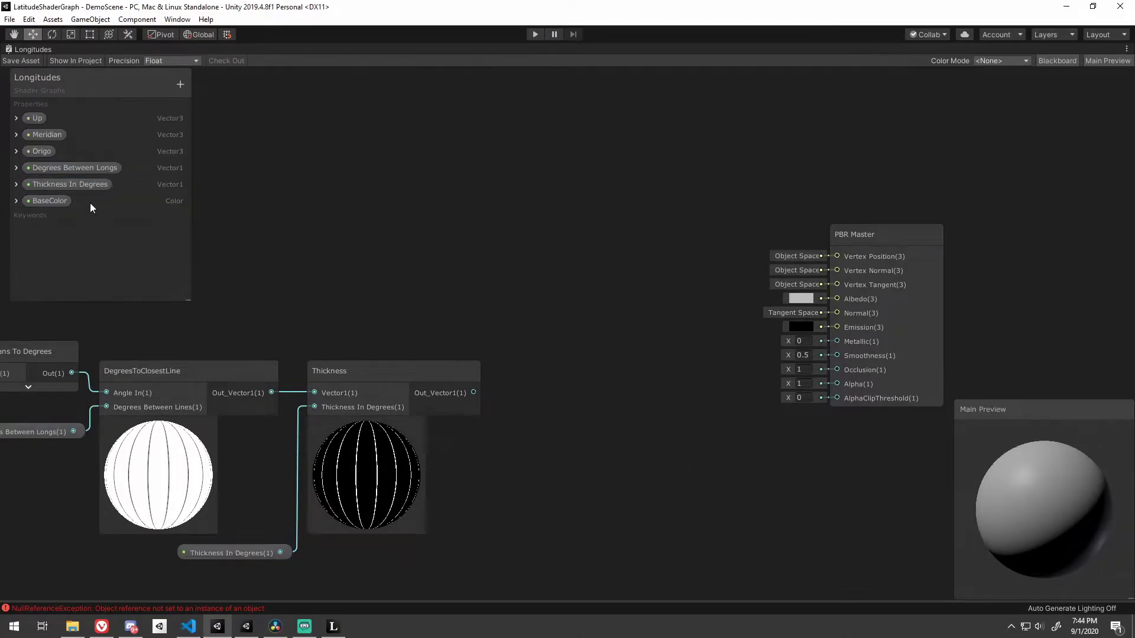
Add another color property named Emission to the Longitudes graph.
click(180, 84)
click(260, 143)
text(Emis)
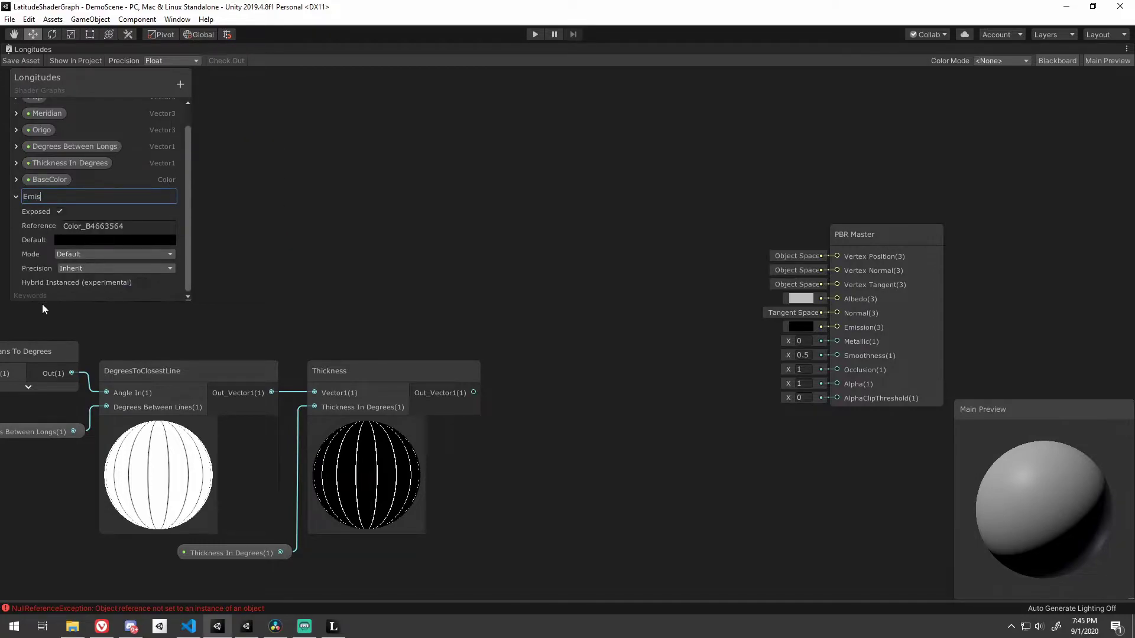
text(sion)
key(Return)
Set the Emission property to HDR mode with a white default and the reference _Emission.
click(115, 254)
click(120, 280)
click(94, 241)
click(1029, 265)
click(98, 227)
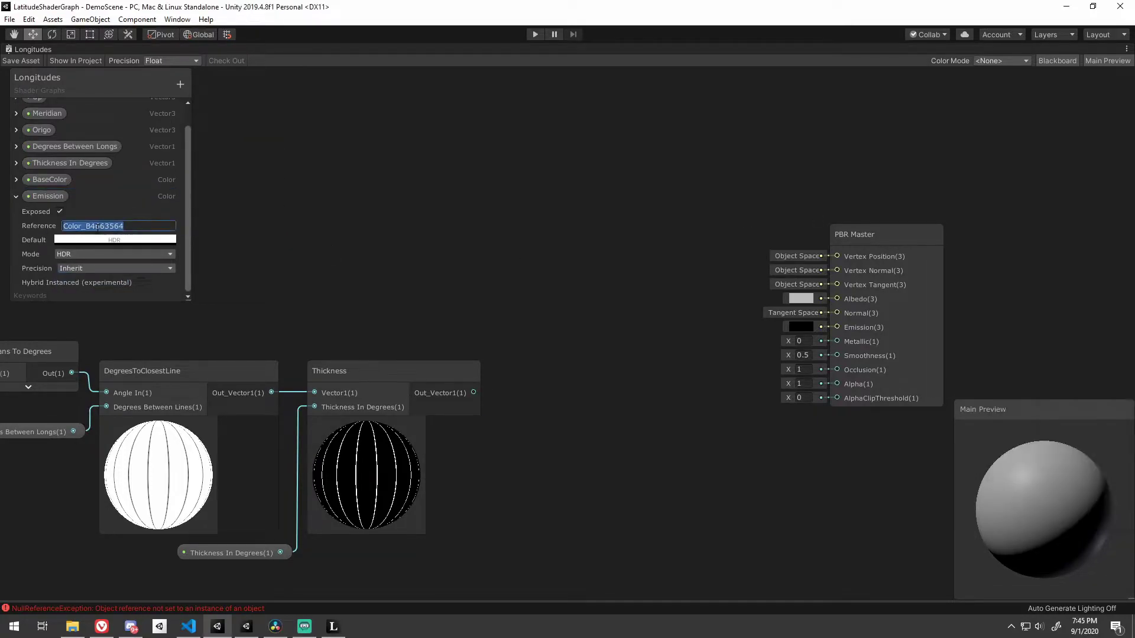
text(_Emission)
key(Return)
Place Emission and BaseColor in the graph, multiply BaseColor by the Thickness output, and feed the result into Albedo.
drag(50, 196, 190, 220)
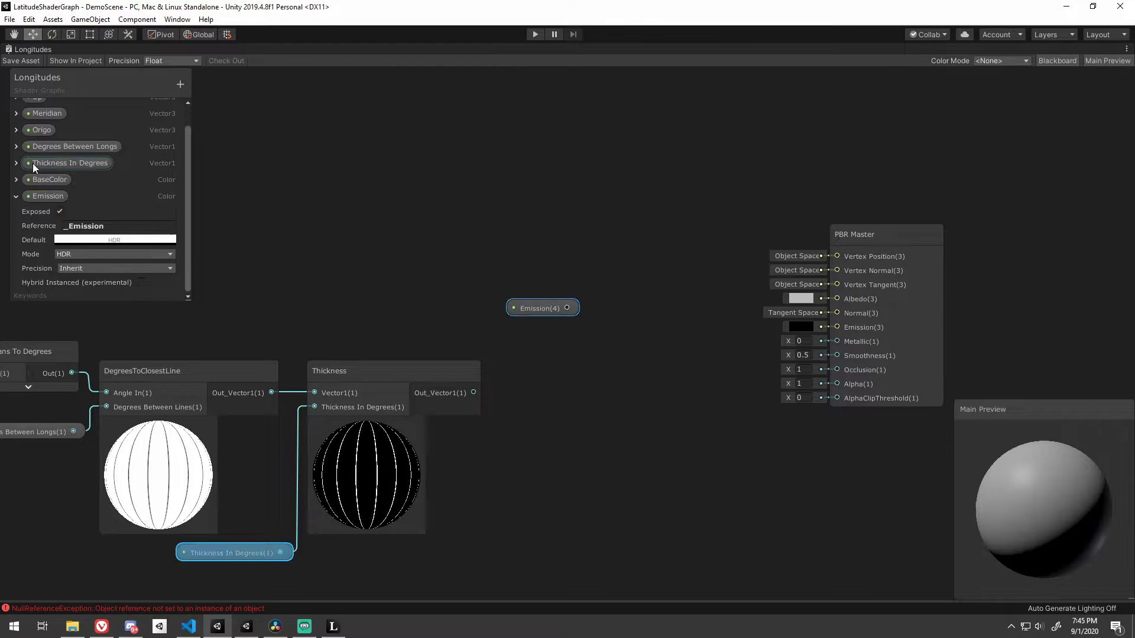
drag(44, 180, 558, 190)
drag(474, 392, 509, 247)
text(mul)
key(Return)
drag(591, 199, 475, 282)
drag(509, 258, 551, 185)
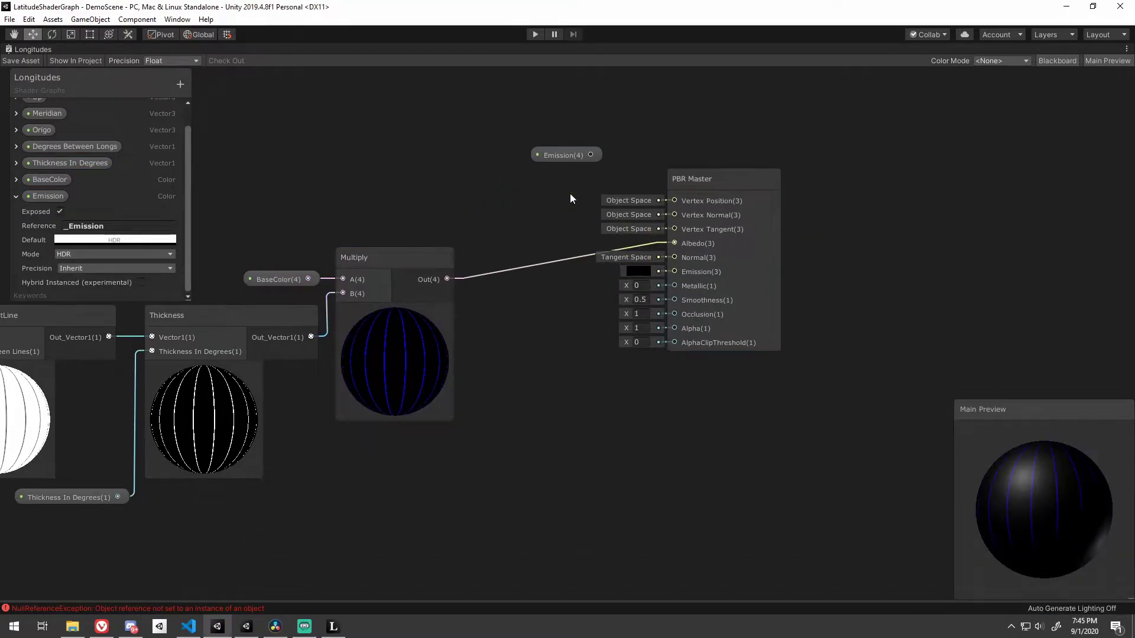
Multiply the base color result by Emission in a second Multiply node and connect it to the PBR Master's Emission input.
drag(551, 350, 492, 477)
drag(518, 480, 508, 465)
drag(384, 489, 389, 471)
drag(585, 448, 674, 272)
middle_drag(730, 272, 645, 248)
drag(650, 243, 708, 327)
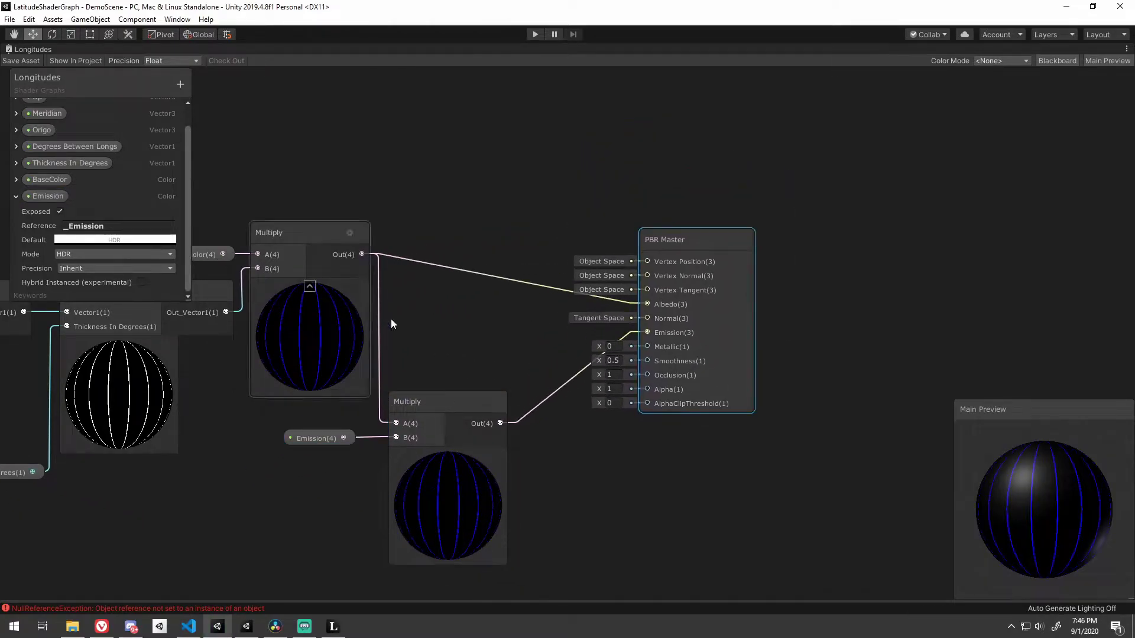
Move the color nodes up out of the way and connect the Thickness output to the PBR Master's Alpha input.
scroll(523, 340, down, 1)
drag(398, 227, 254, 266)
ctrl+click(368, 420)
ctrl+drag(434, 472, 437, 232)
drag(629, 388, 635, 319)
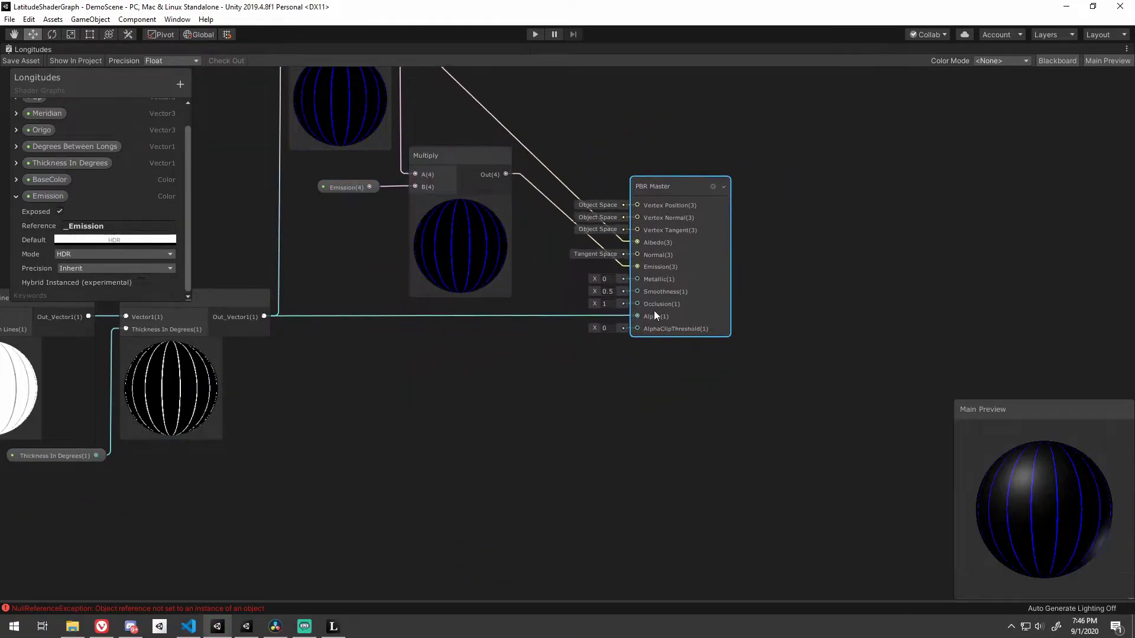
Set the PBR Master surface to Transparent and adjust the default HDR color of the Emission property.
click(712, 185)
click(840, 230)
click(843, 250)
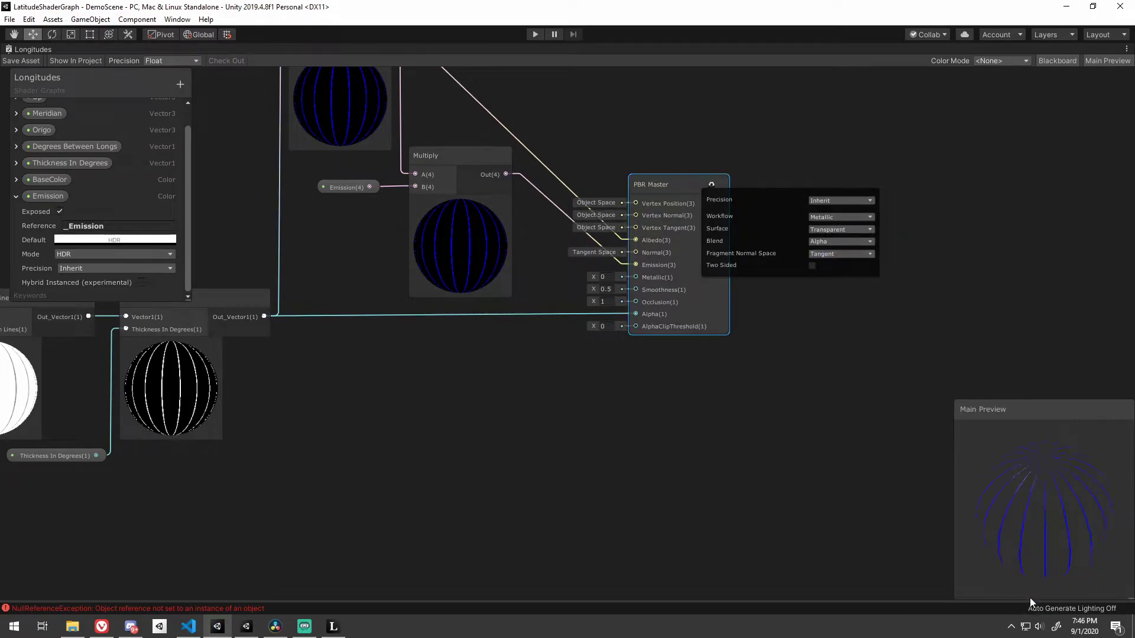
click(88, 240)
click(786, 400)
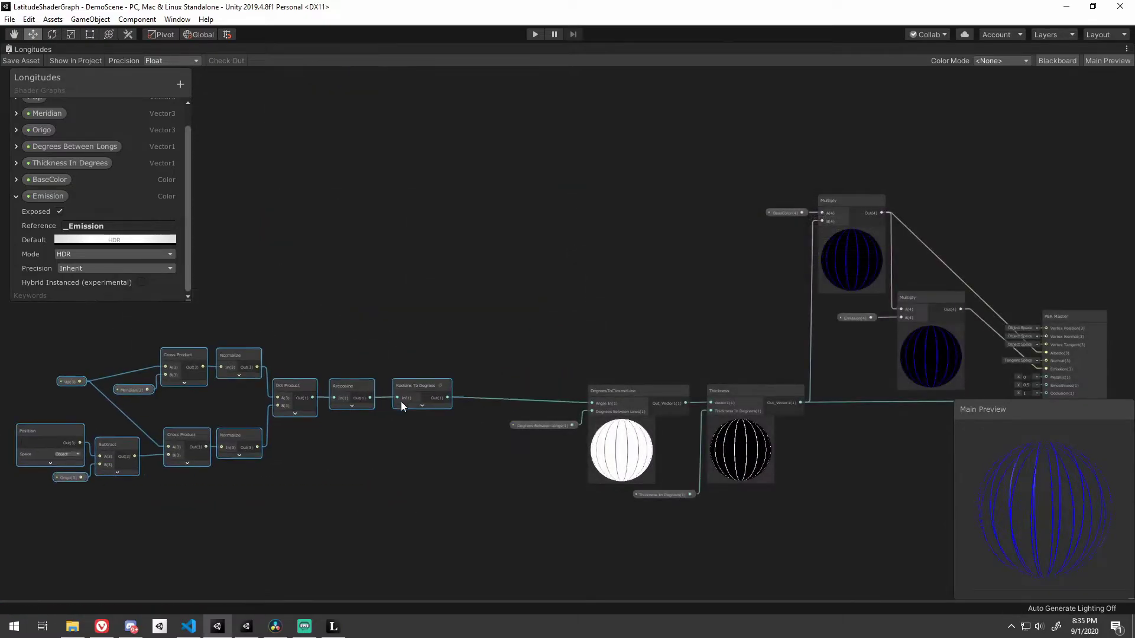
Add a Time node and a Vector1 property named Speed with reference _Speed and a default of 10.
key(space)
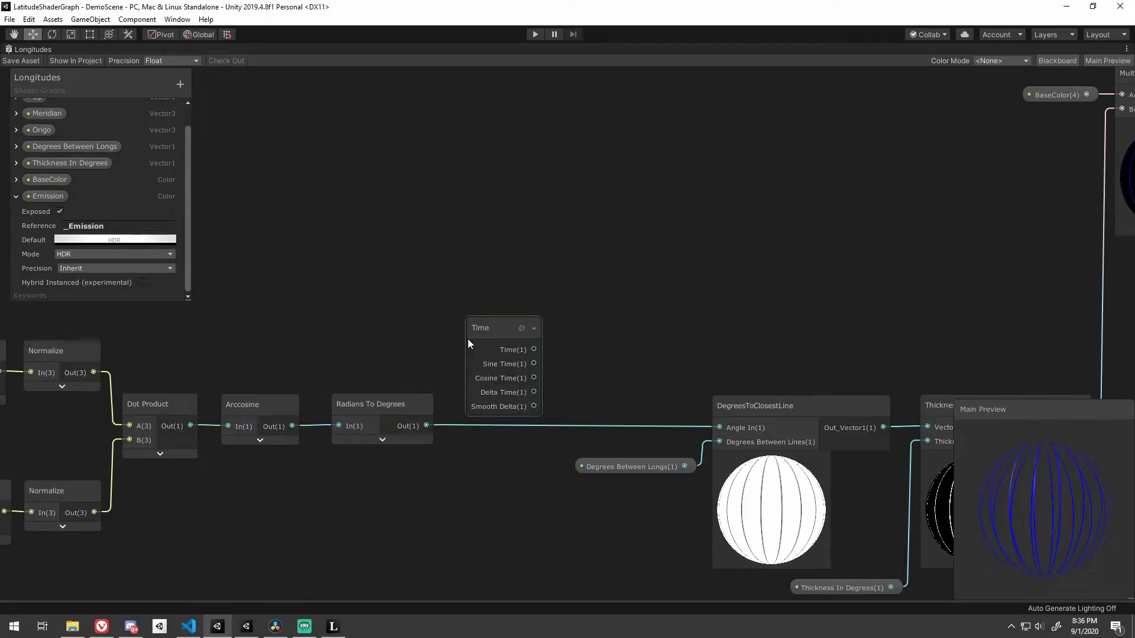
click(180, 85)
click(210, 91)
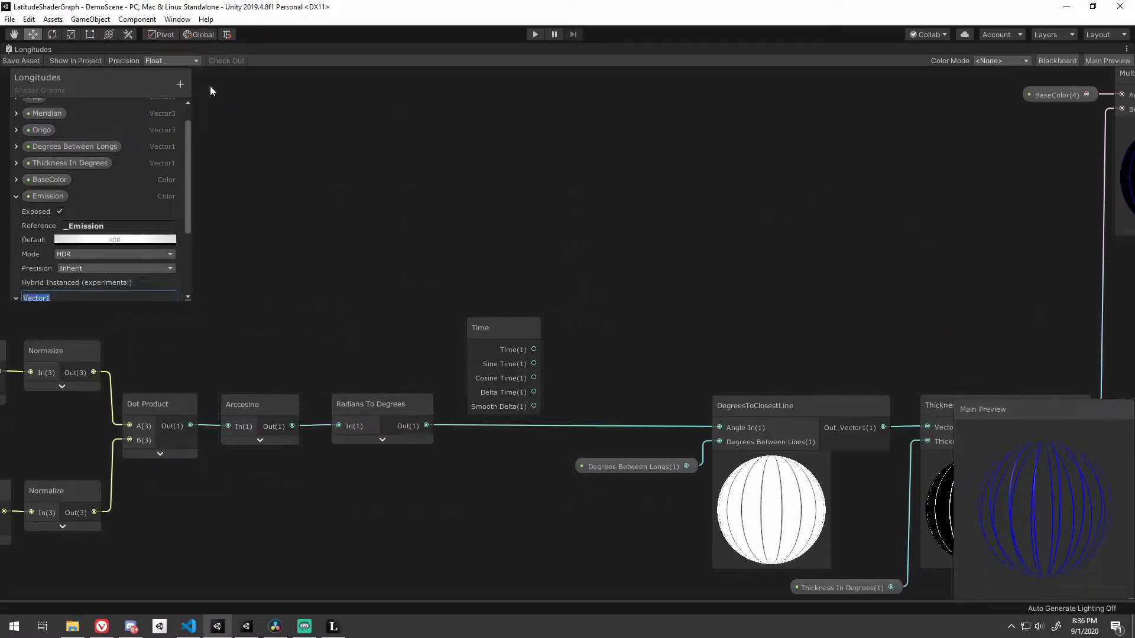
key(Return)
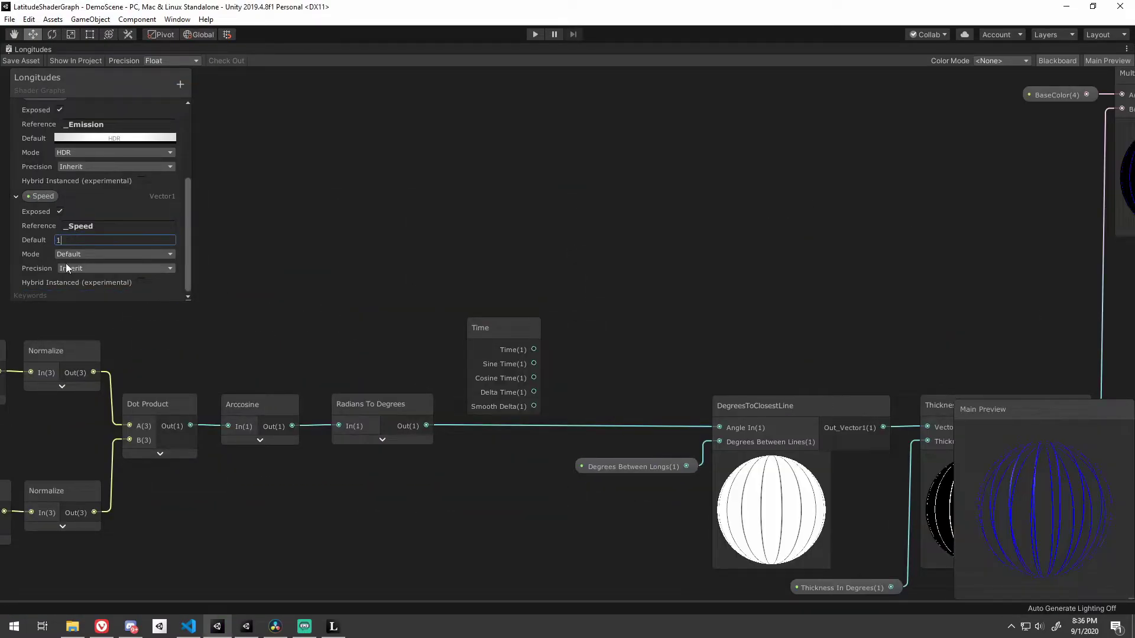
text(0)
Place the Speed property in the graph and multiply it with the Time output in a new Multiply node.
drag(42, 196, 555, 259)
drag(508, 337, 544, 310)
text(mult)
key(Return)
drag(584, 266, 525, 301)
Create an Add node that sums the time-speed product and the Radians To Degrees output.
drag(571, 253, 616, 243)
text(ad)
key(Return)
drag(426, 425, 623, 288)
drag(649, 264, 619, 359)
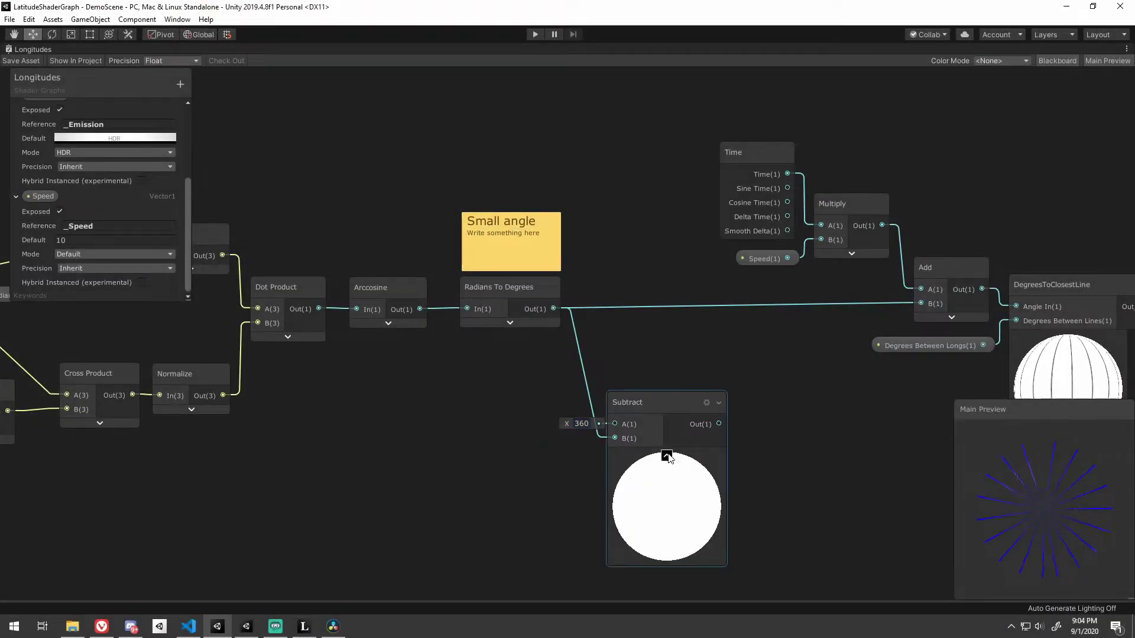
Collapse and reposition the Subtract node that takes the angle from 360, and add a Big angle sticky note for it.
click(667, 456)
drag(650, 409, 624, 427)
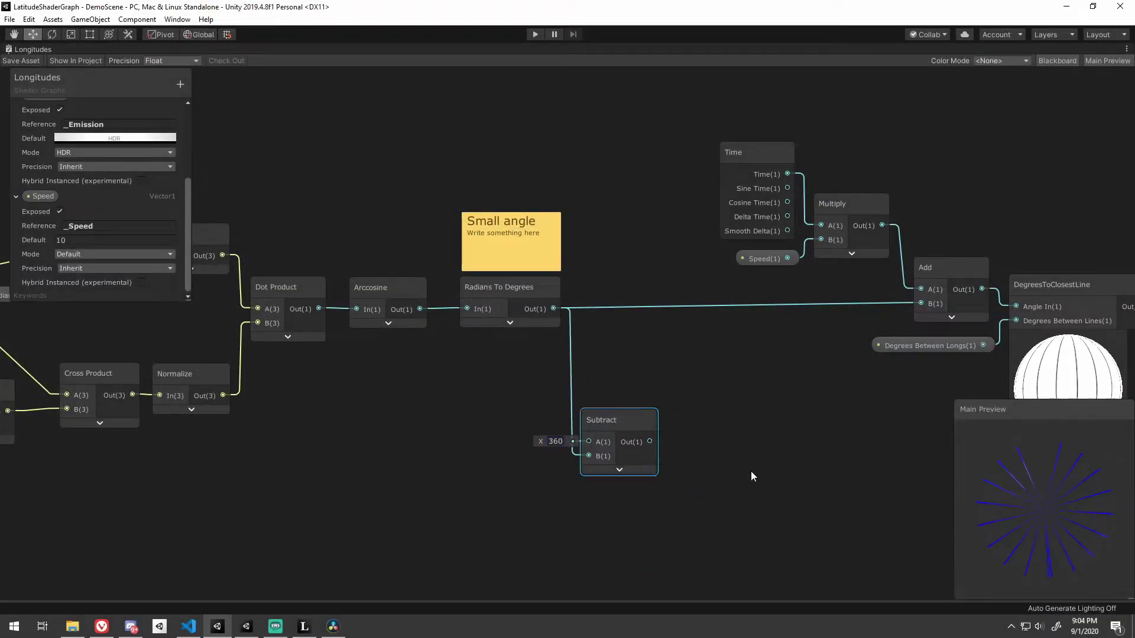
right_click(751, 472)
click(789, 244)
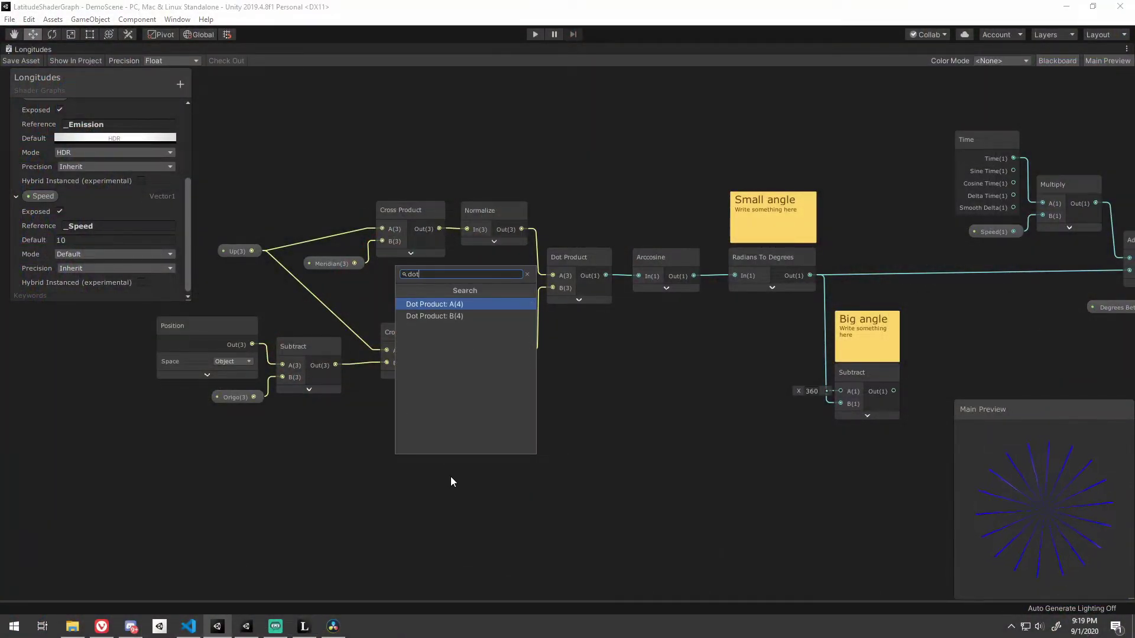
Add a Dot Product of the upper Cross Product and the position Subtract outputs, collapse its preview, and place it below the Normalize nodes.
key(Return)
middle_drag(425, 422, 514, 369)
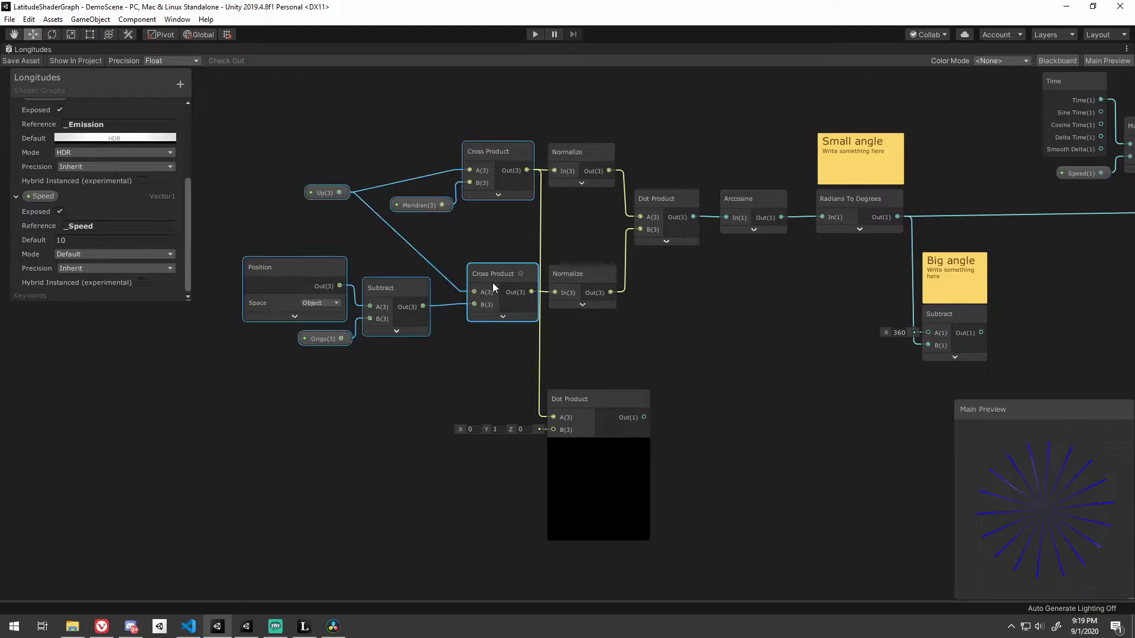
drag(493, 287, 476, 283)
click(438, 387)
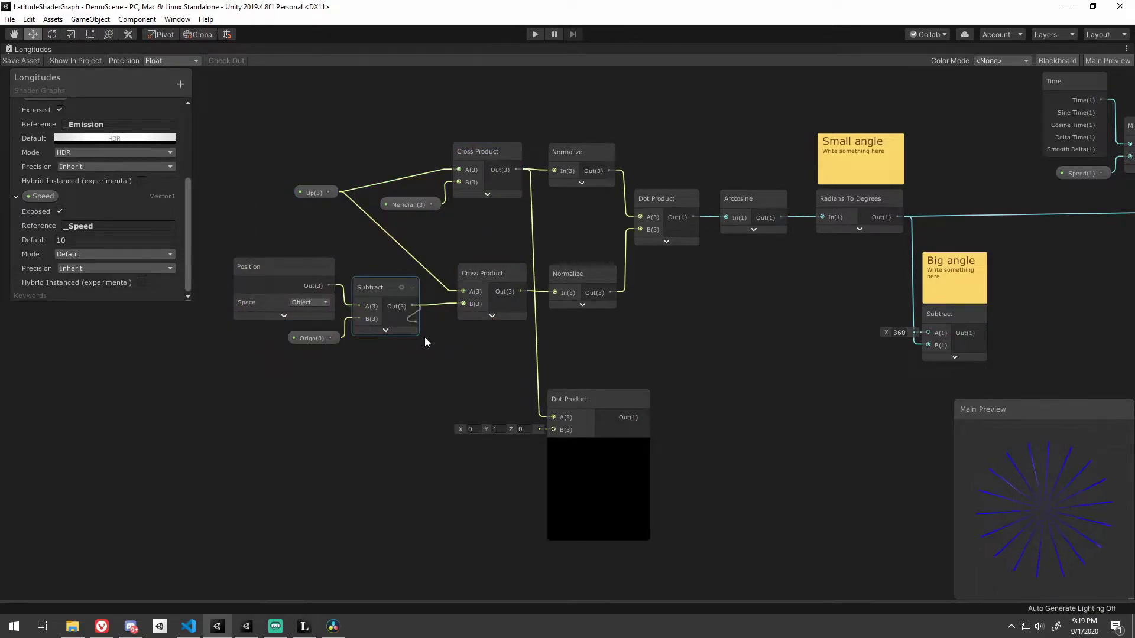
drag(550, 440, 578, 340)
click(590, 377)
middle_drag(603, 361, 507, 363)
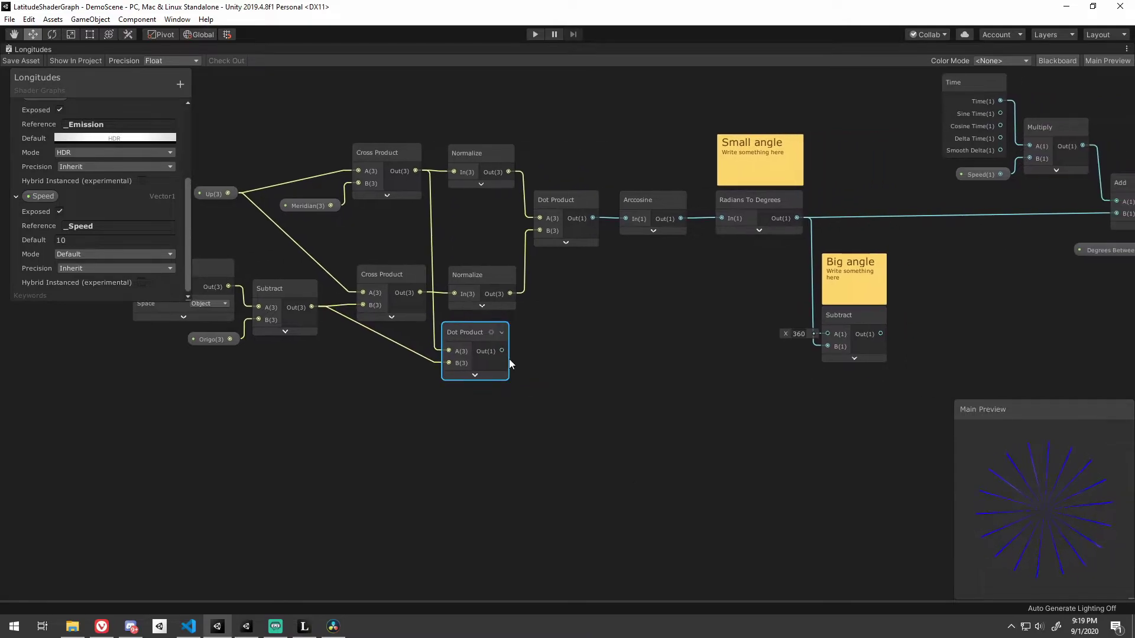
Add a Ceiling node fed by the new Dot Product and collapse its preview.
key(space)
text(c)
key(Return)
click(561, 378)
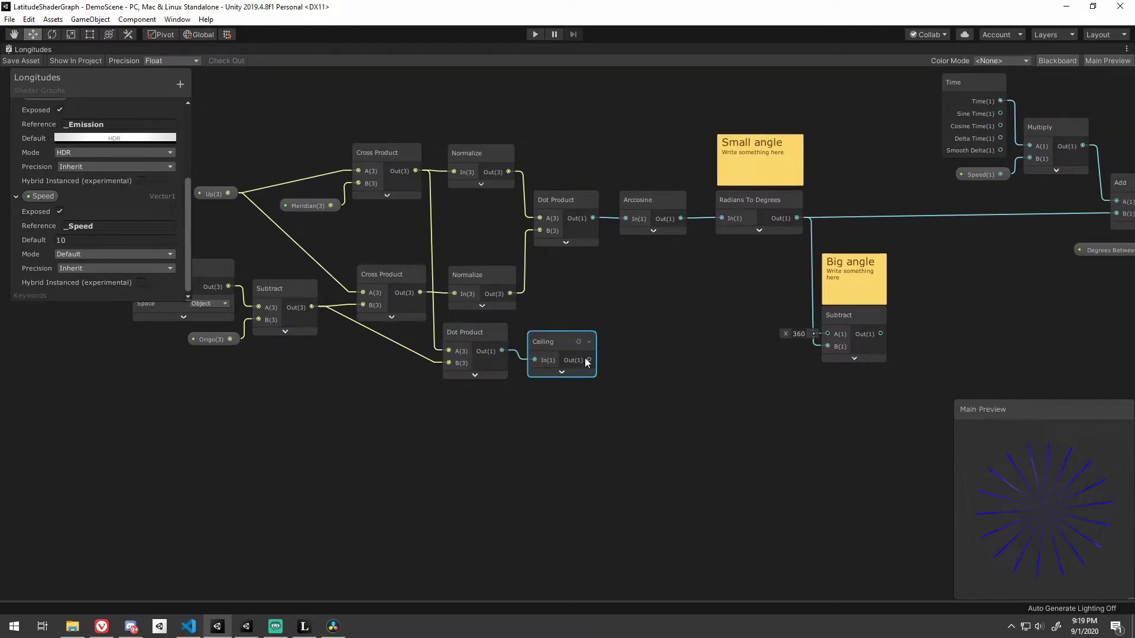
Add a Clamp node from 0 to 1 after the Ceiling node, line up the Ceiling node, and collapse the Clamp preview.
key(space)
text(cla)
key(Return)
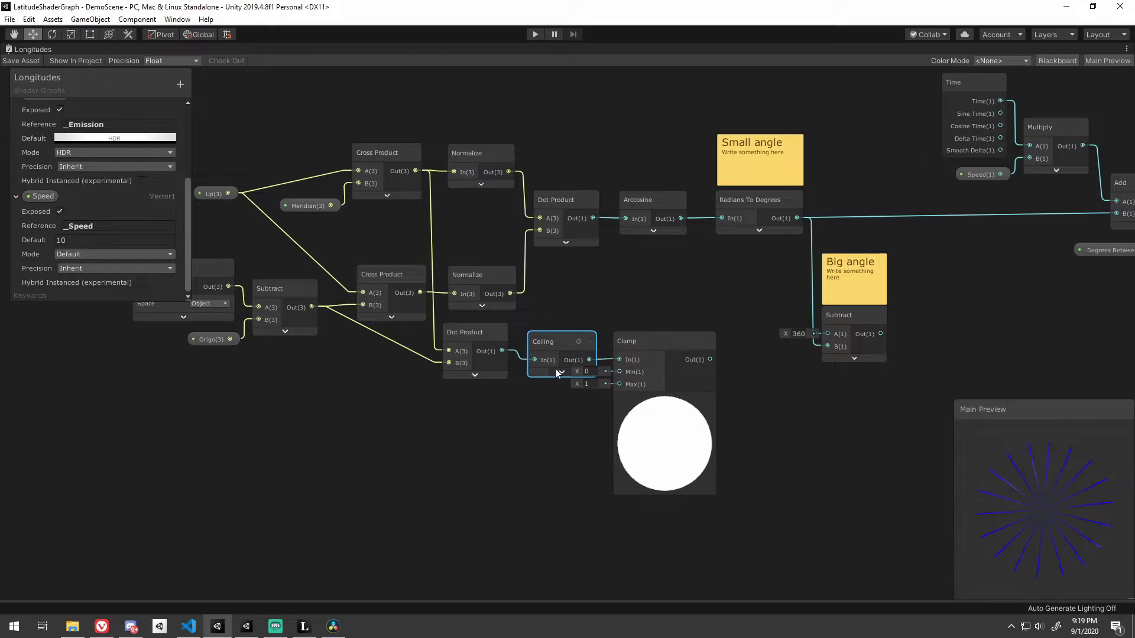
drag(558, 346, 555, 338)
click(662, 399)
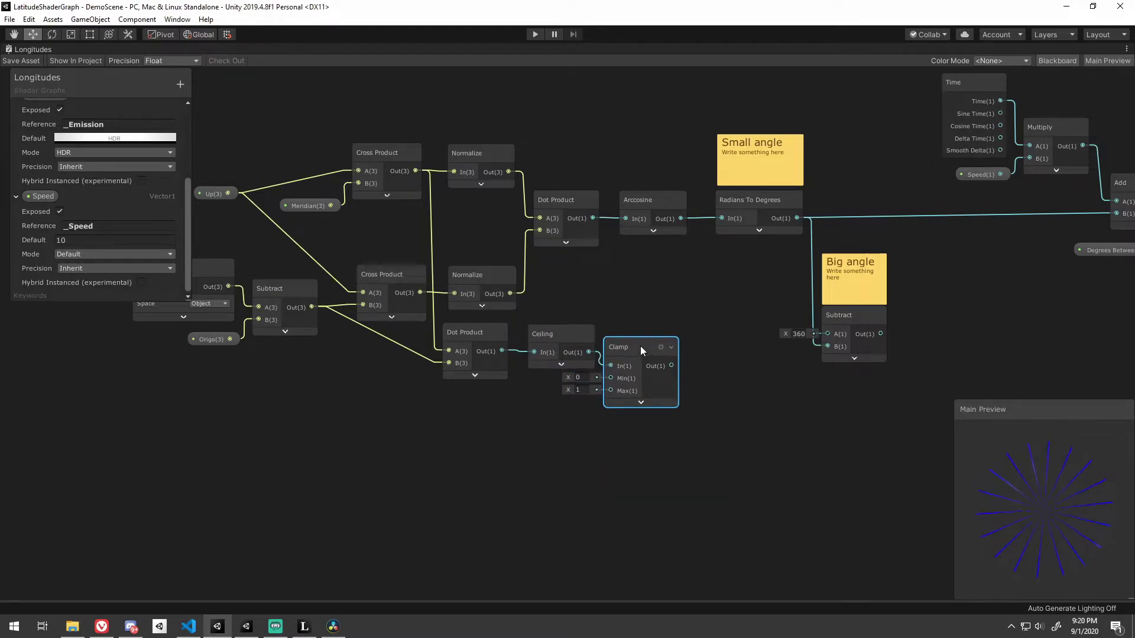
Add a collapsed Multiply node beside the Big angle Subtract node for masking the small angle with the Clamp output.
drag(640, 346, 931, 338)
key(Return)
click(964, 336)
middle_drag(931, 338, 667, 347)
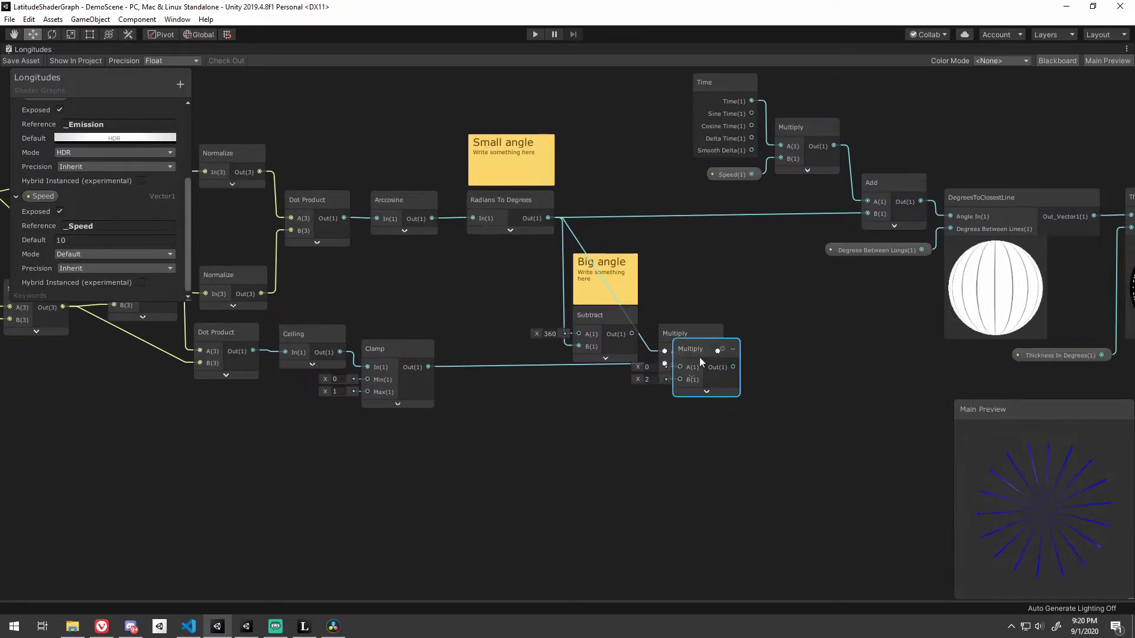
Invert the Clamp output with a One Minus node and multiply it by the Big angle Subtract output in the second Multiply node.
drag(700, 357, 665, 428)
drag(428, 367, 339, 424)
text(one minus)
key(Return)
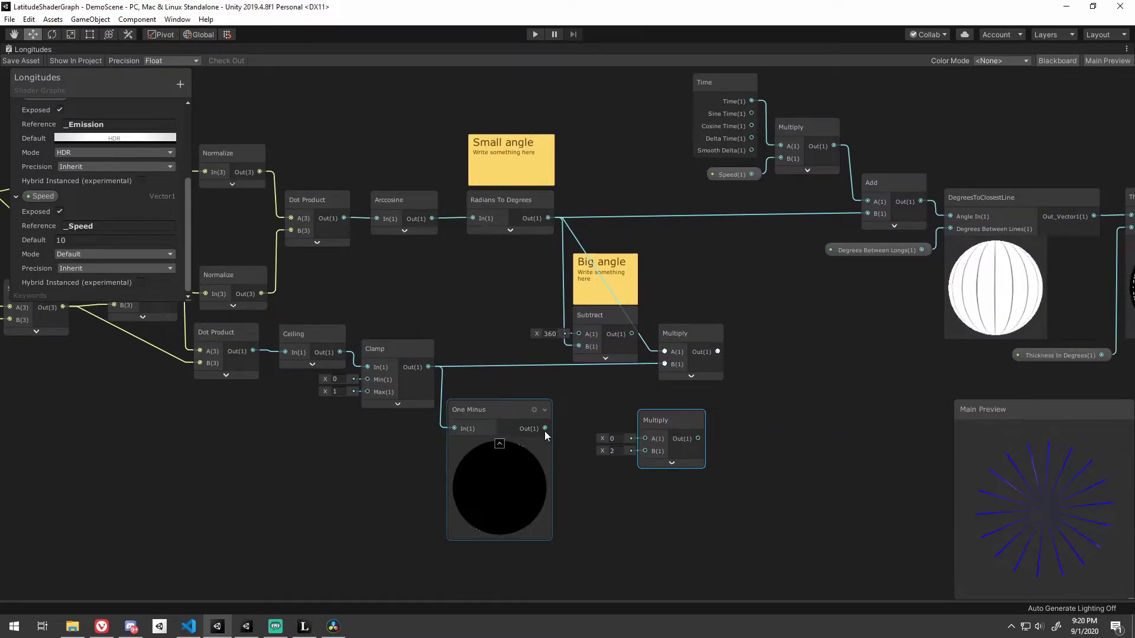
drag(544, 429, 648, 453)
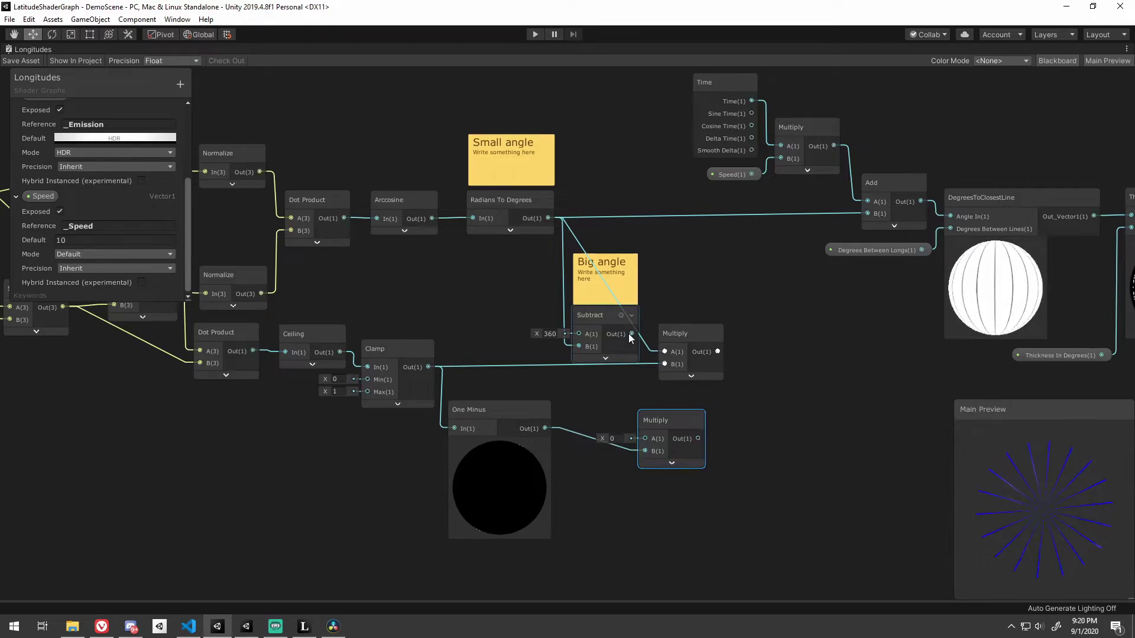
drag(630, 334, 649, 440)
Sum the two masked angle Multiply outputs in a new Add node and feed it into the Add node before DegreesToClosestLine.
drag(690, 330, 696, 344)
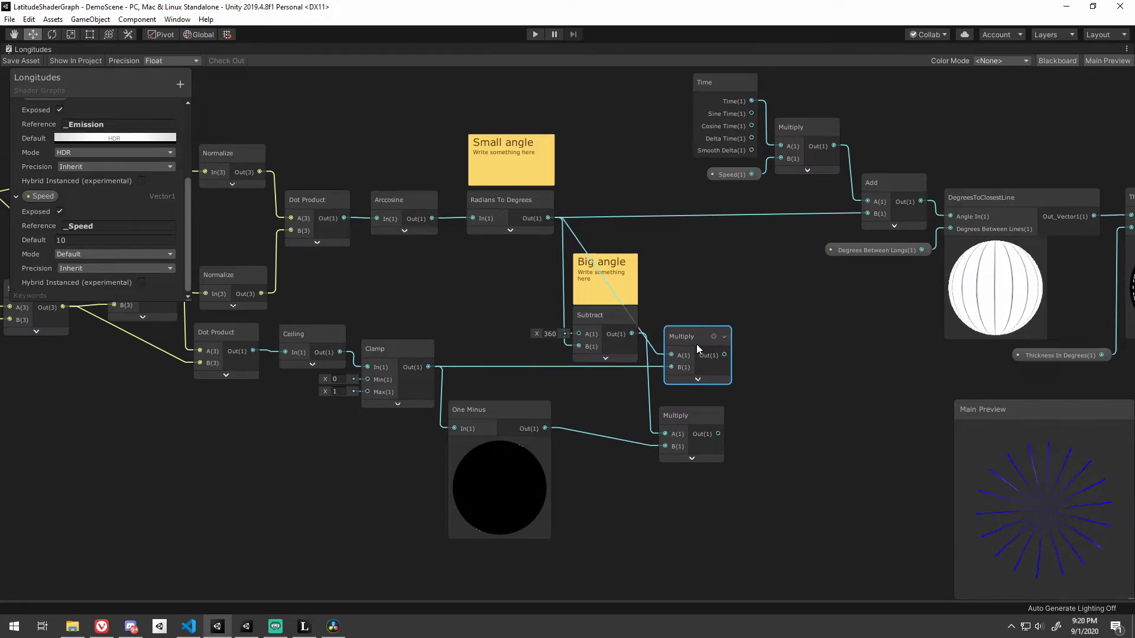
click(710, 430)
key(space)
text(add)
key(Return)
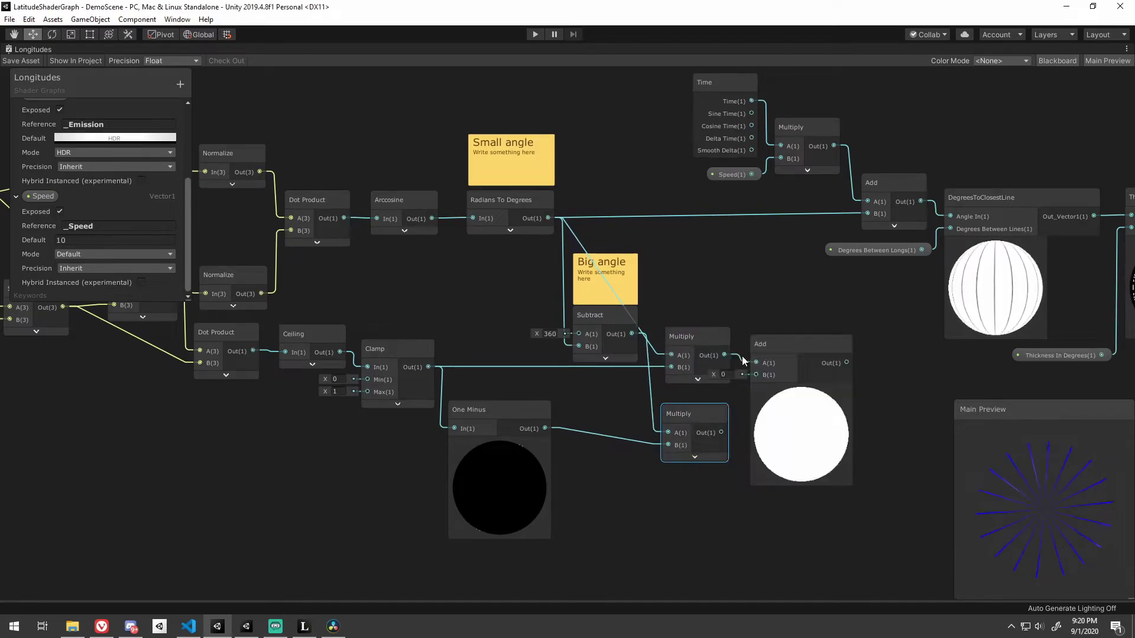
click(800, 392)
drag(770, 352, 768, 376)
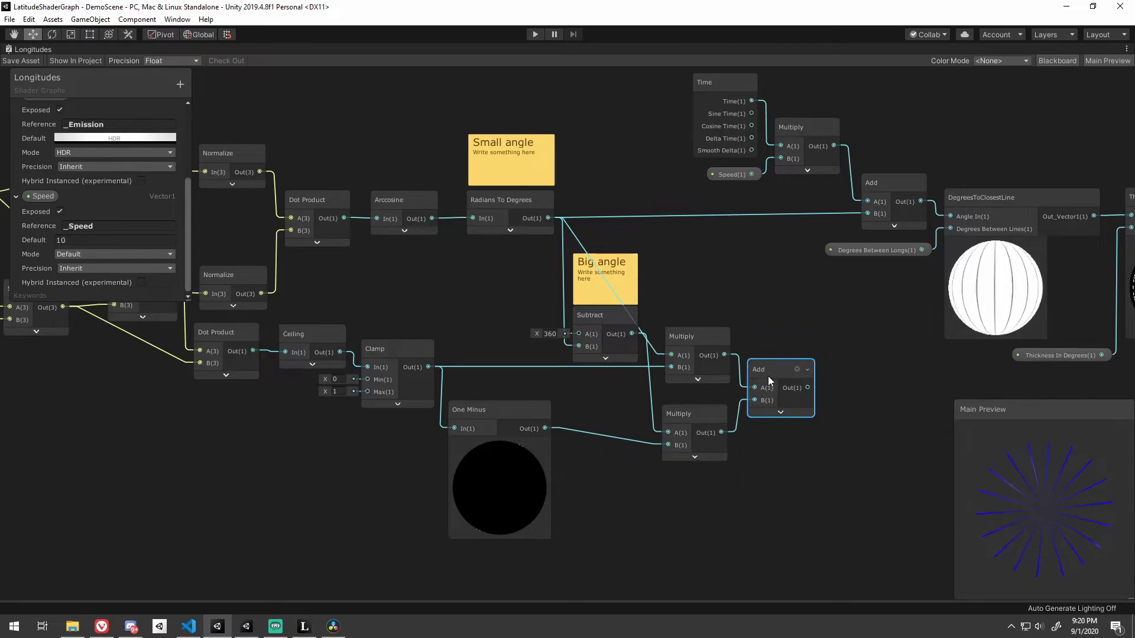
middle_drag(797, 330, 689, 336)
drag(697, 393, 755, 222)
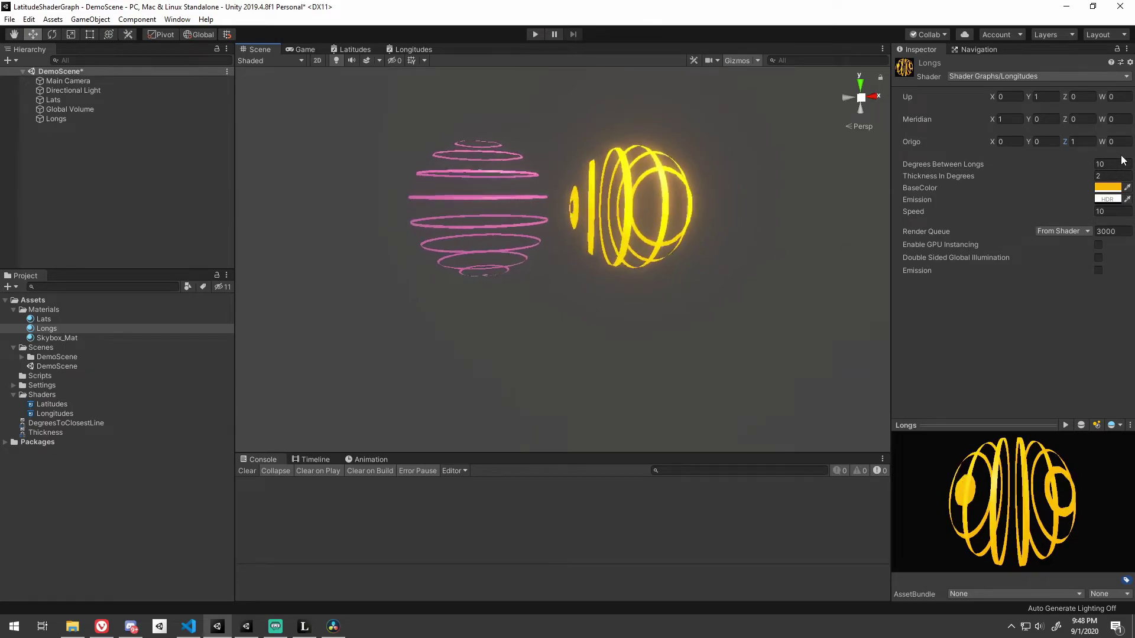
Open the Origo Z value of the Longs material for editing.
click(1079, 143)
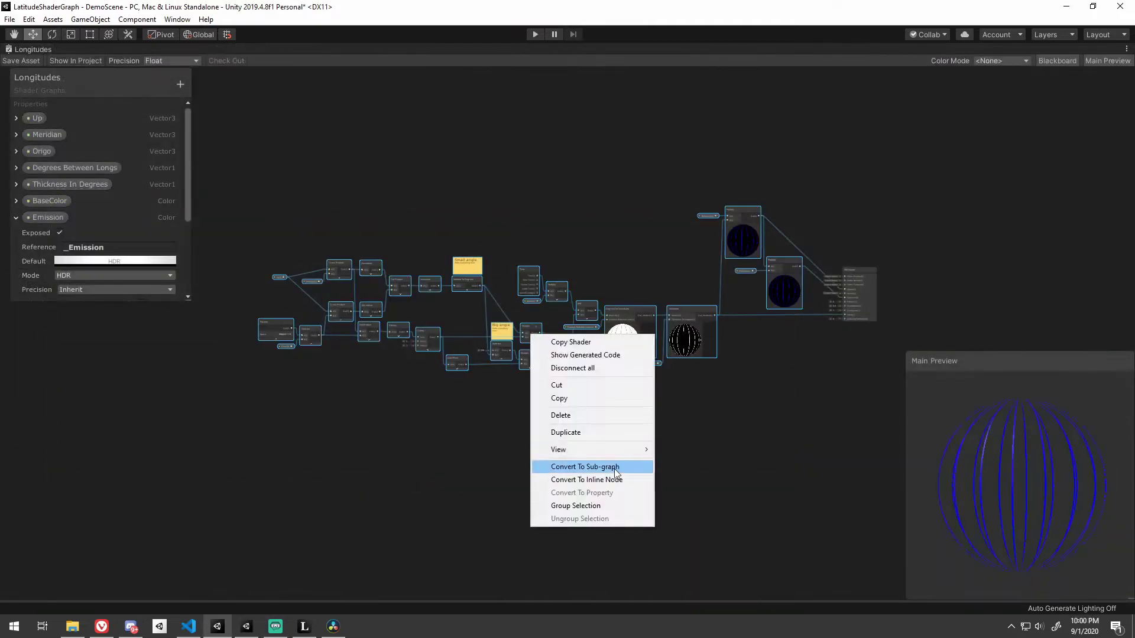
Convert the selected Longitudes nodes to a sub-graph named longs and connect Up, Meridian, Origo, Degrees Between Longs and Thickness In Degrees to it.
click(588, 467)
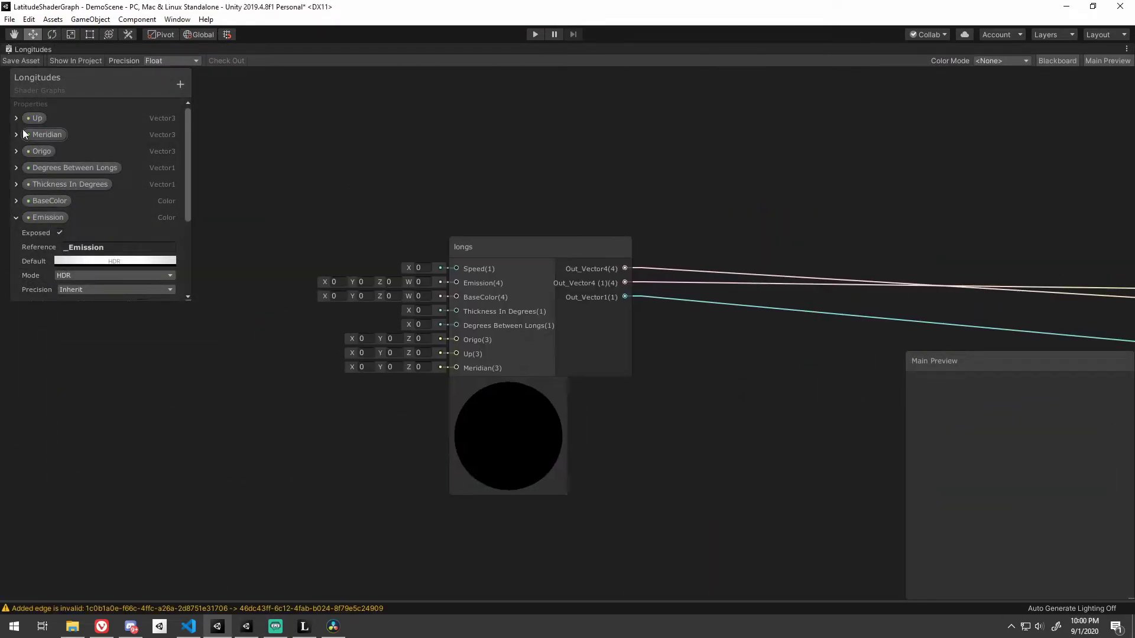
drag(37, 118, 270, 380)
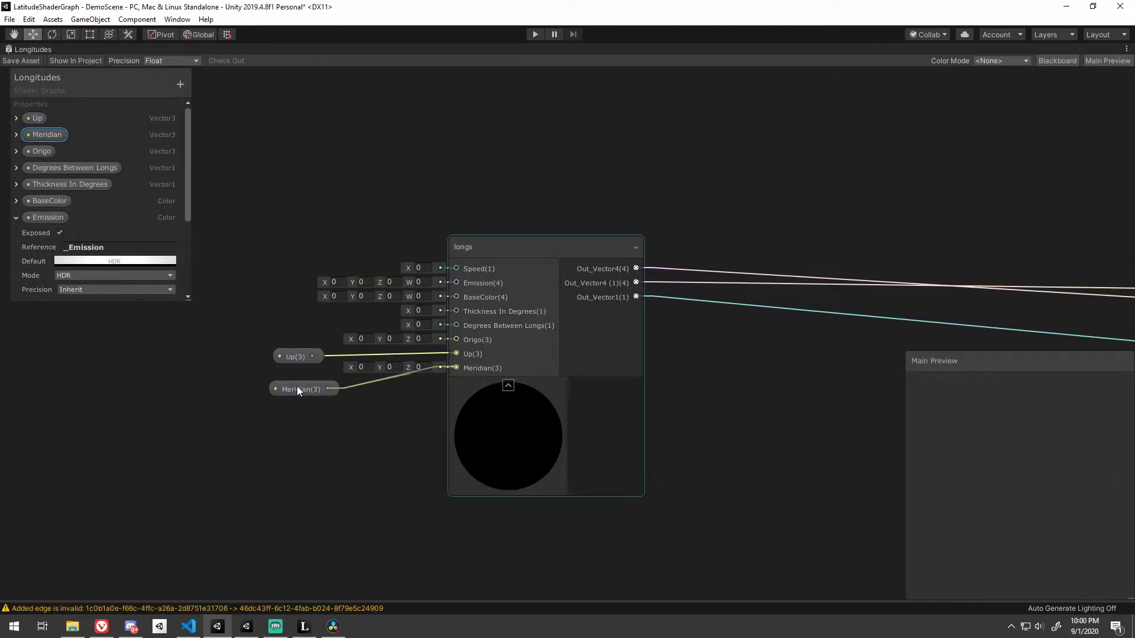
drag(70, 184, 370, 316)
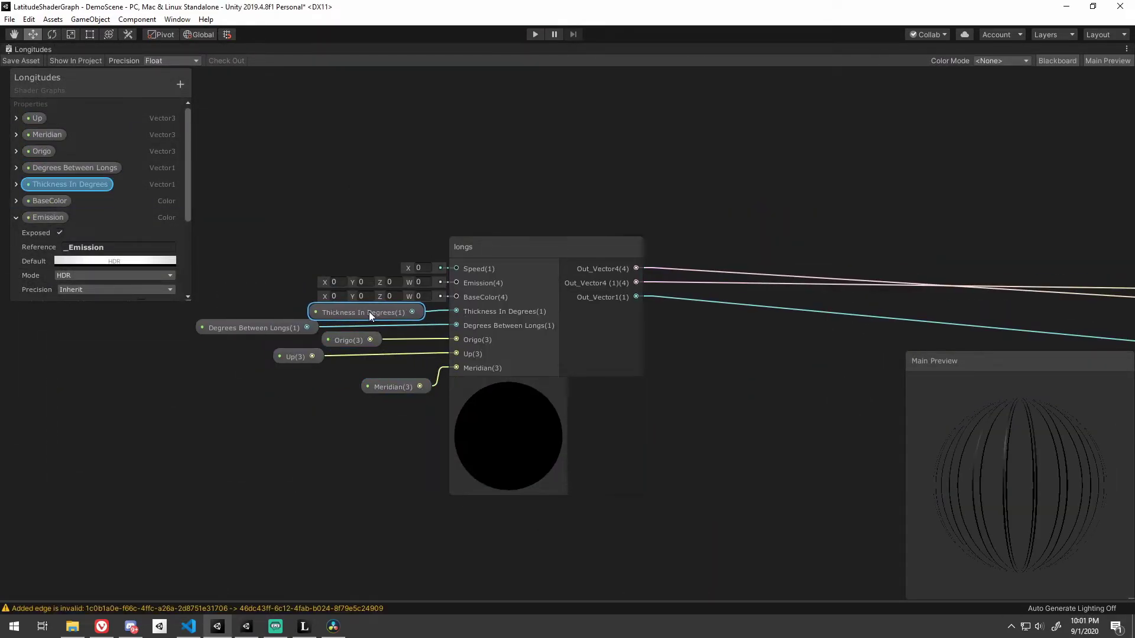
Place the BaseColor, Emission and Speed properties and connect them to the matching inputs of the longs node.
drag(295, 260, 269, 292)
drag(47, 217, 266, 261)
drag(320, 266, 359, 282)
scroll(101, 207, down, 5)
drag(43, 196, 456, 269)
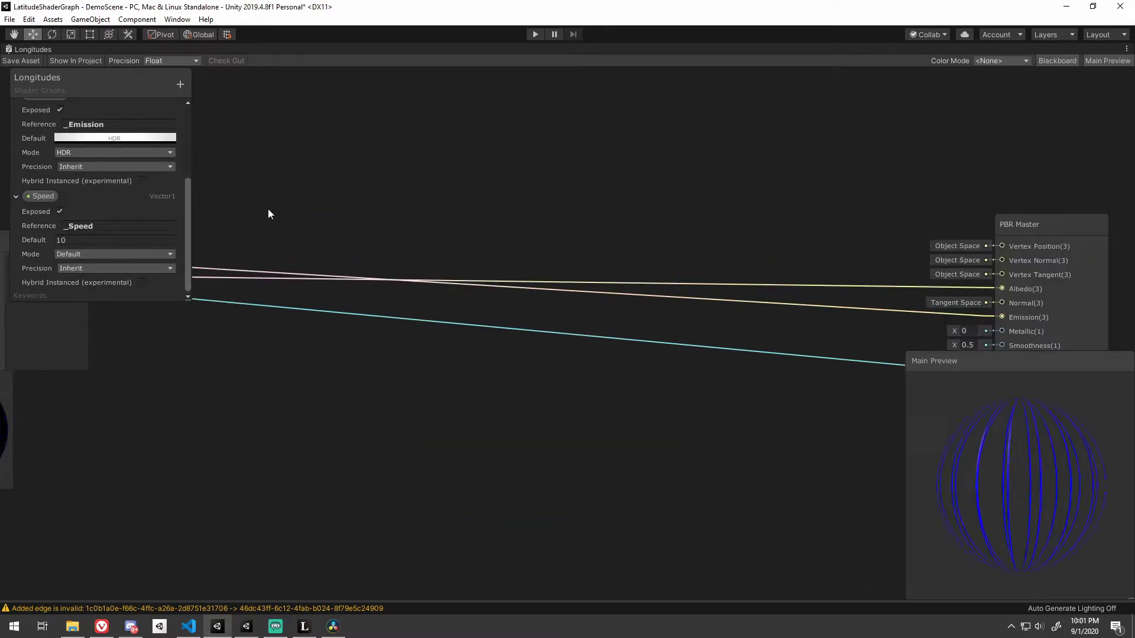
In the longs sub-graph, set the Speed default to 10 and open the Thickness In Degrees default for editing.
click(11, 63)
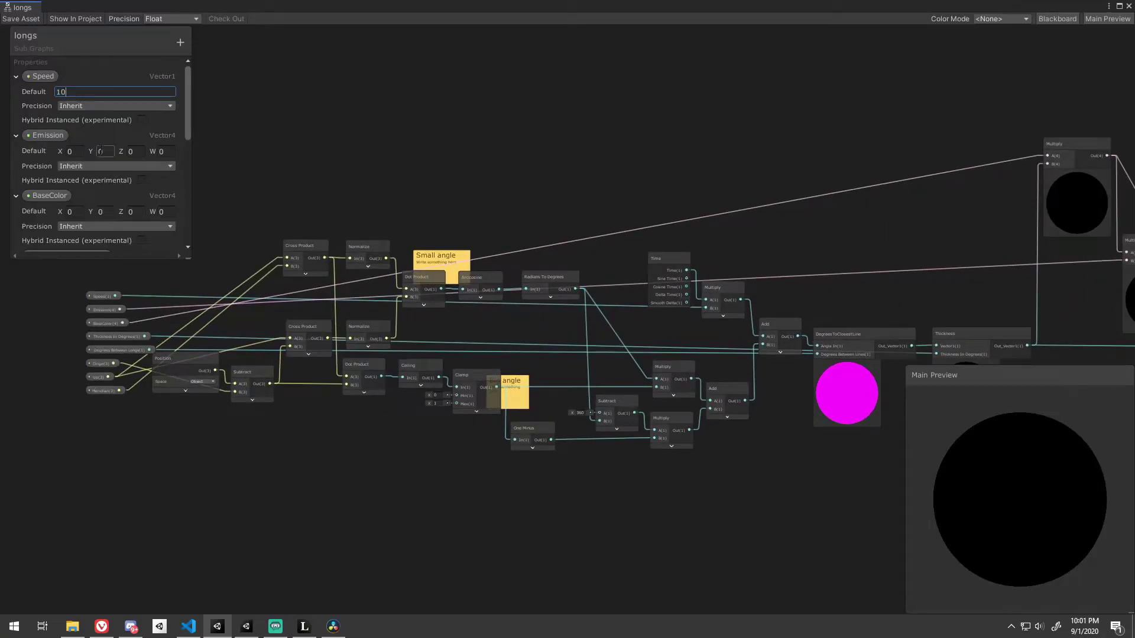
scroll(75, 170, down, 3)
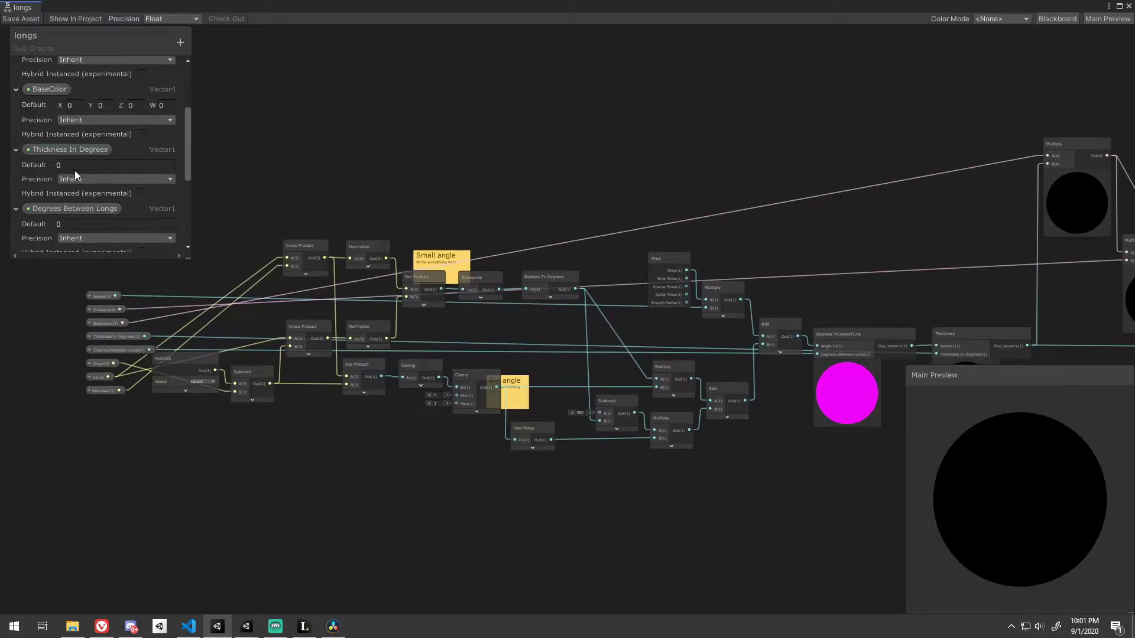
click(74, 165)
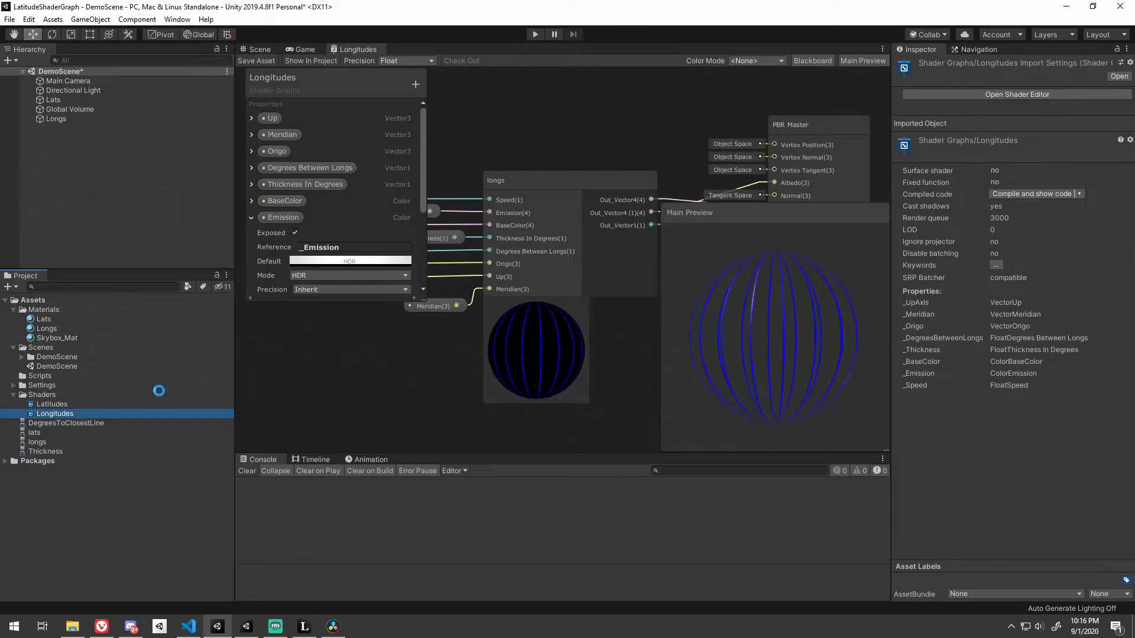
Rename the duplicate of the Longitudes shader graph as LatLong and open it for editing.
right_click(71, 416)
click(112, 178)
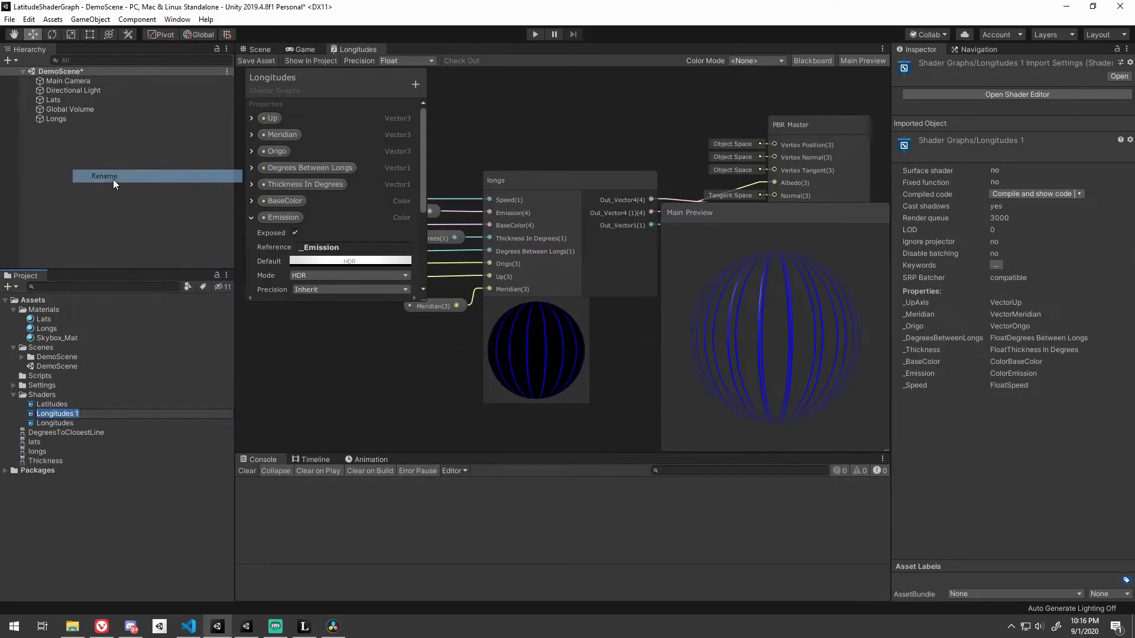
text(LatLong)
key(Return)
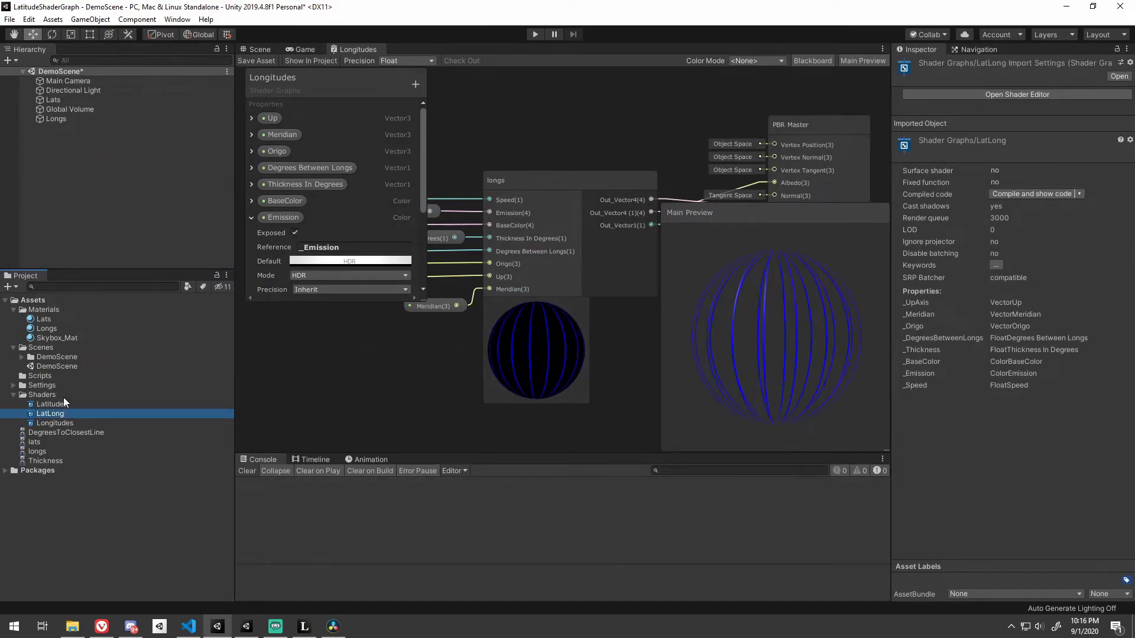
double_click(51, 415)
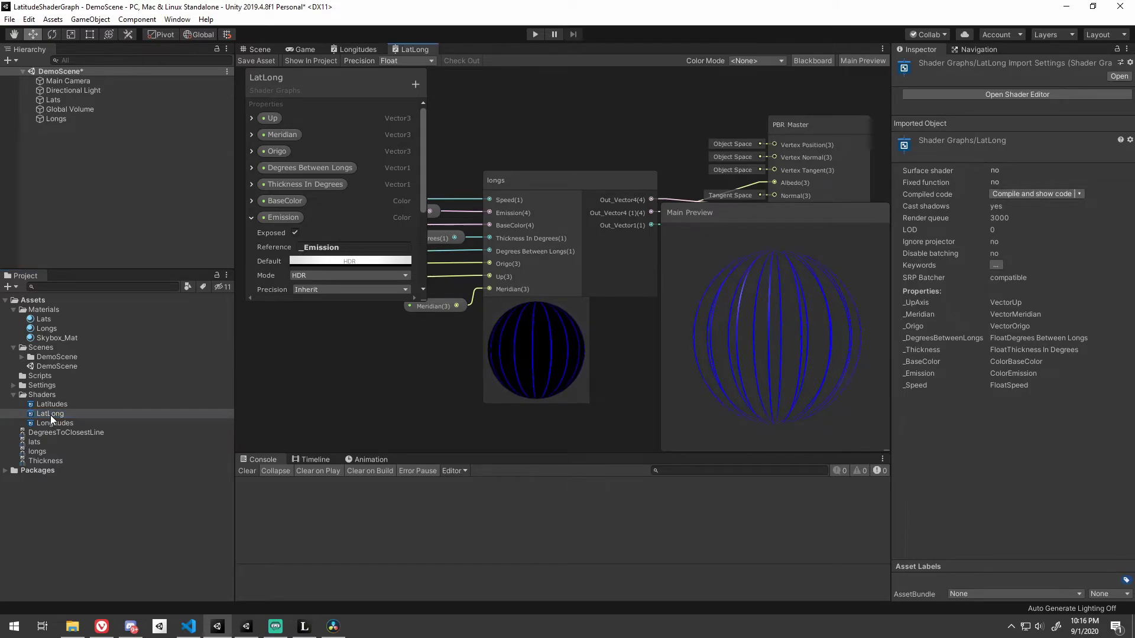
Add the lats sub-graph as a node above the longs node in LatLong and maximize the graph window.
middle_drag(593, 288, 591, 347)
drag(34, 443, 527, 153)
middle_drag(562, 201, 501, 358)
drag(515, 343, 472, 187)
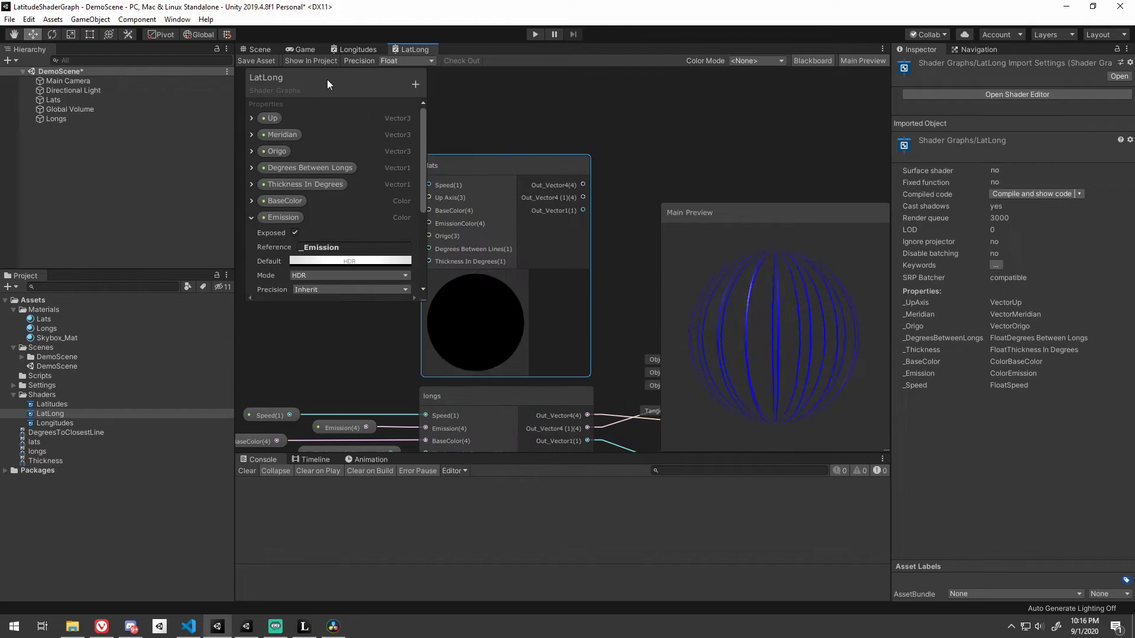
right_click(412, 50)
click(448, 50)
middle_drag(542, 220, 828, 182)
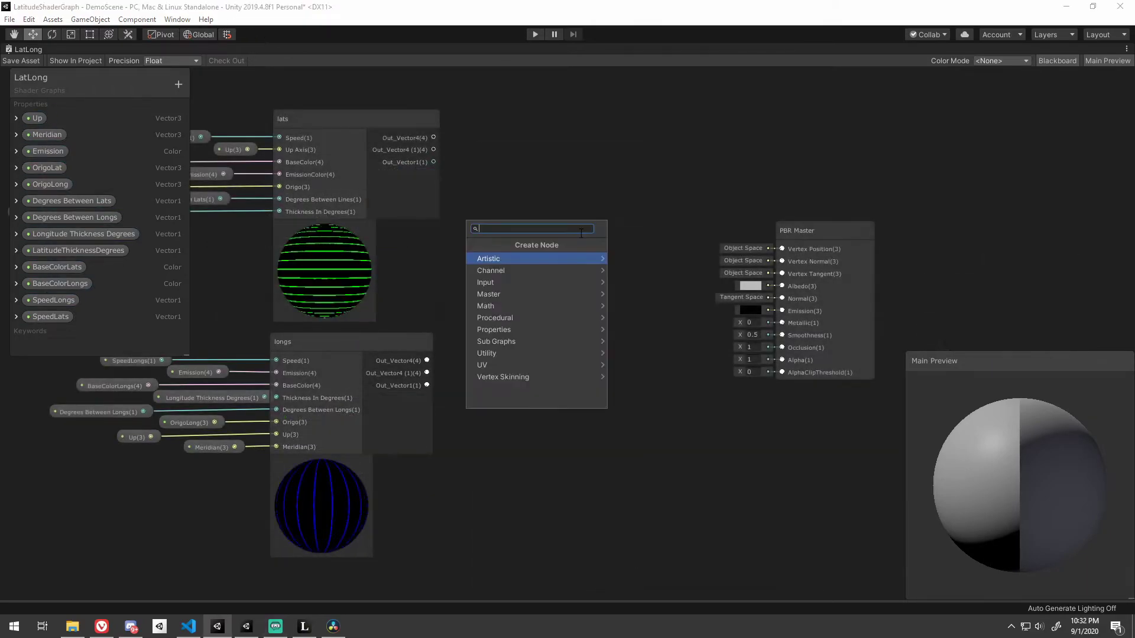
Add a Blend node in Lighten mode that combines the Out_Vector4 outputs of lats and longs and feeds Albedo.
click(628, 311)
click(629, 428)
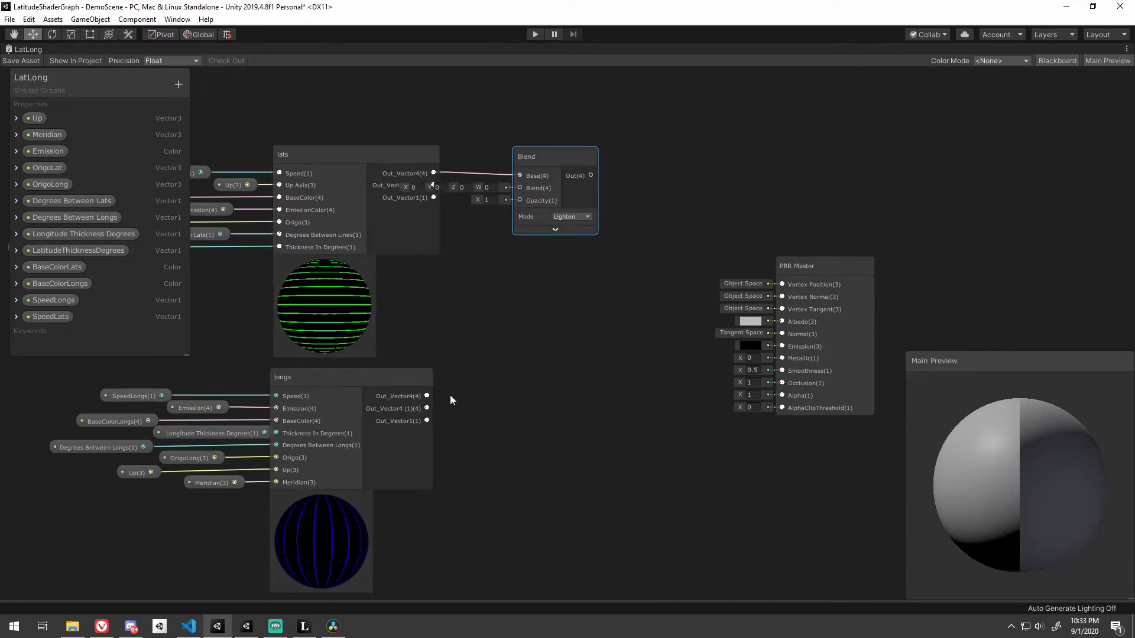
drag(430, 395, 459, 336)
drag(520, 192, 521, 190)
drag(550, 169, 782, 323)
Duplicate the Blend node, connect the Out_Vector4 (1) outputs of lats and longs to it, and feed its output into Emission.
key(ctrl+d)
drag(433, 185, 522, 277)
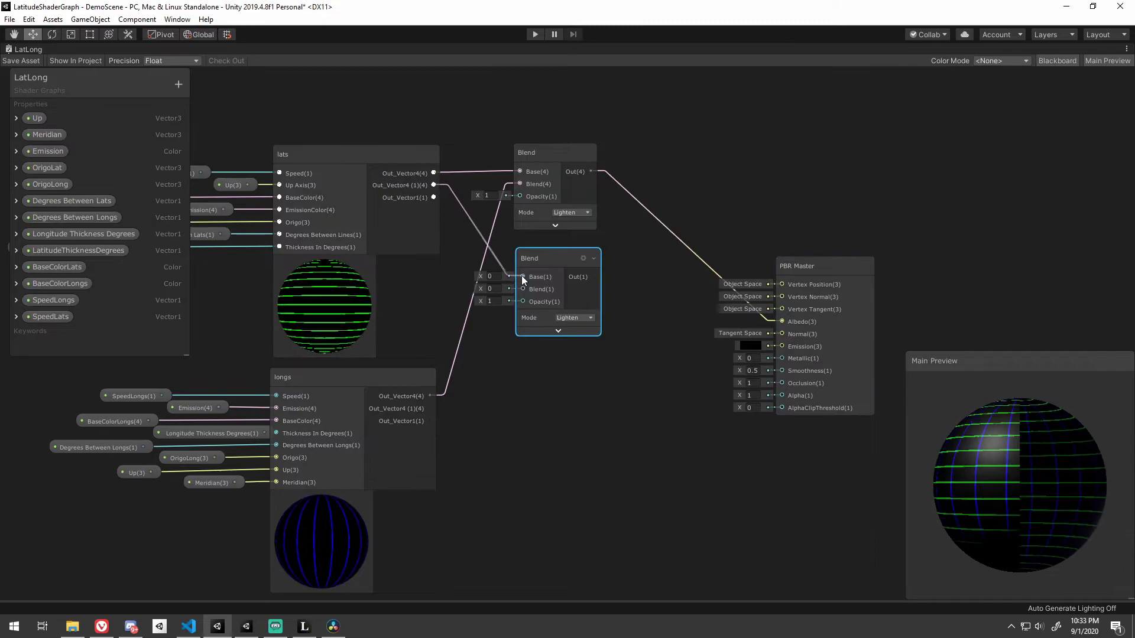
drag(594, 277, 782, 346)
drag(430, 408, 523, 289)
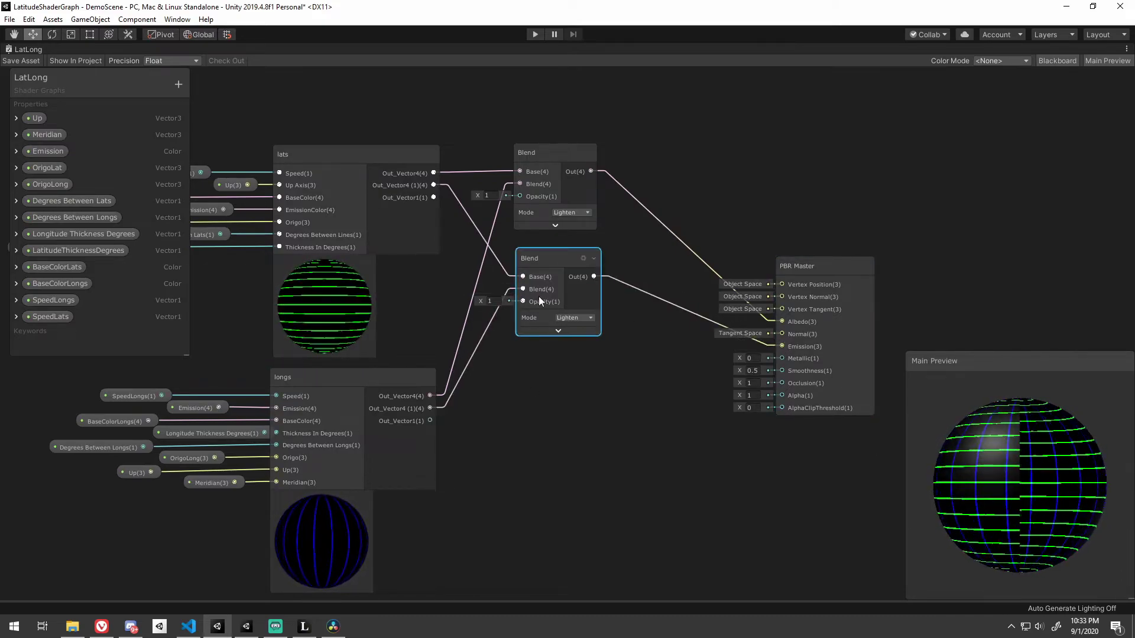
Create a third Blend node by duplication, combine the Out_Vector1 outputs of lats and longs in it, and connect it to Alpha.
key(ctrl+d)
drag(433, 197, 519, 380)
drag(430, 420, 518, 392)
drag(590, 379, 782, 396)
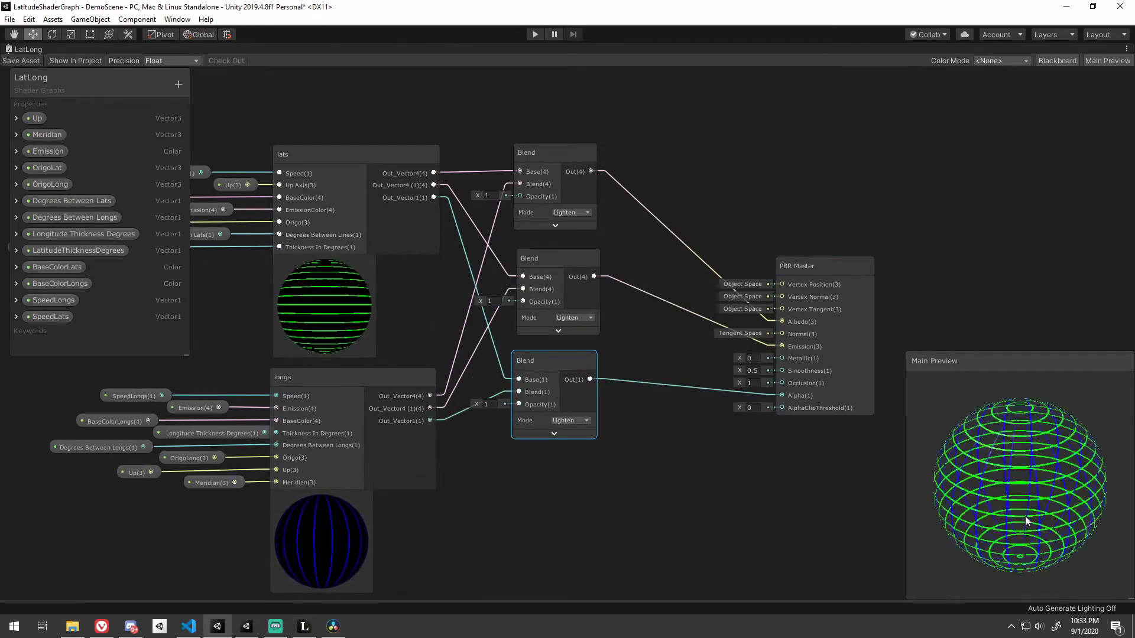